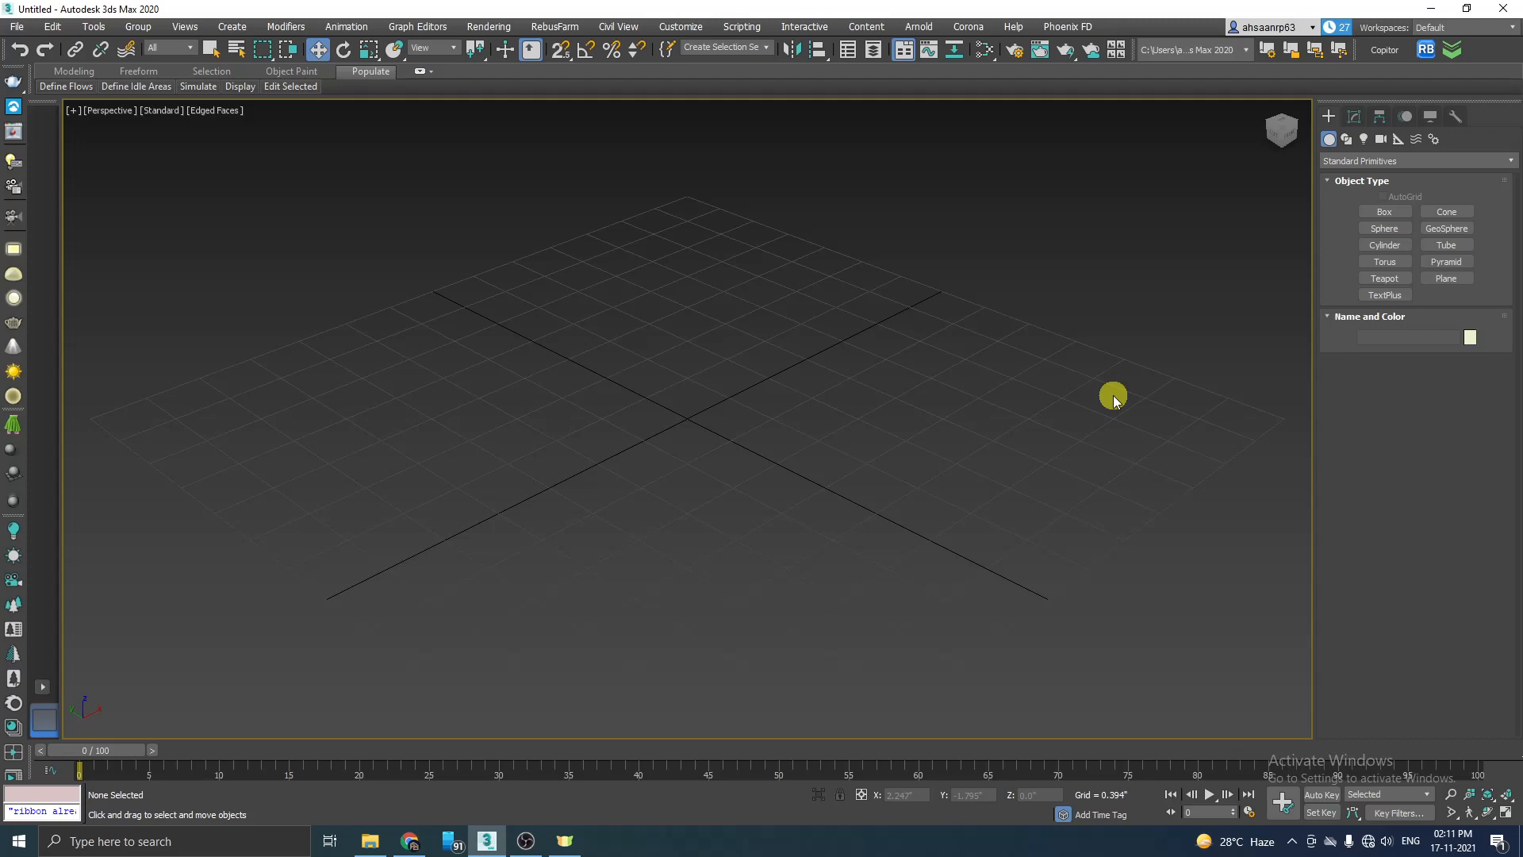
Create a box about 1.127" long, 1.118" wide and 0.772" high at the left side of the grid.
alt+middle_drag(1078, 419, 1075, 461)
click(1385, 212)
drag(350, 373, 460, 437)
click(486, 337)
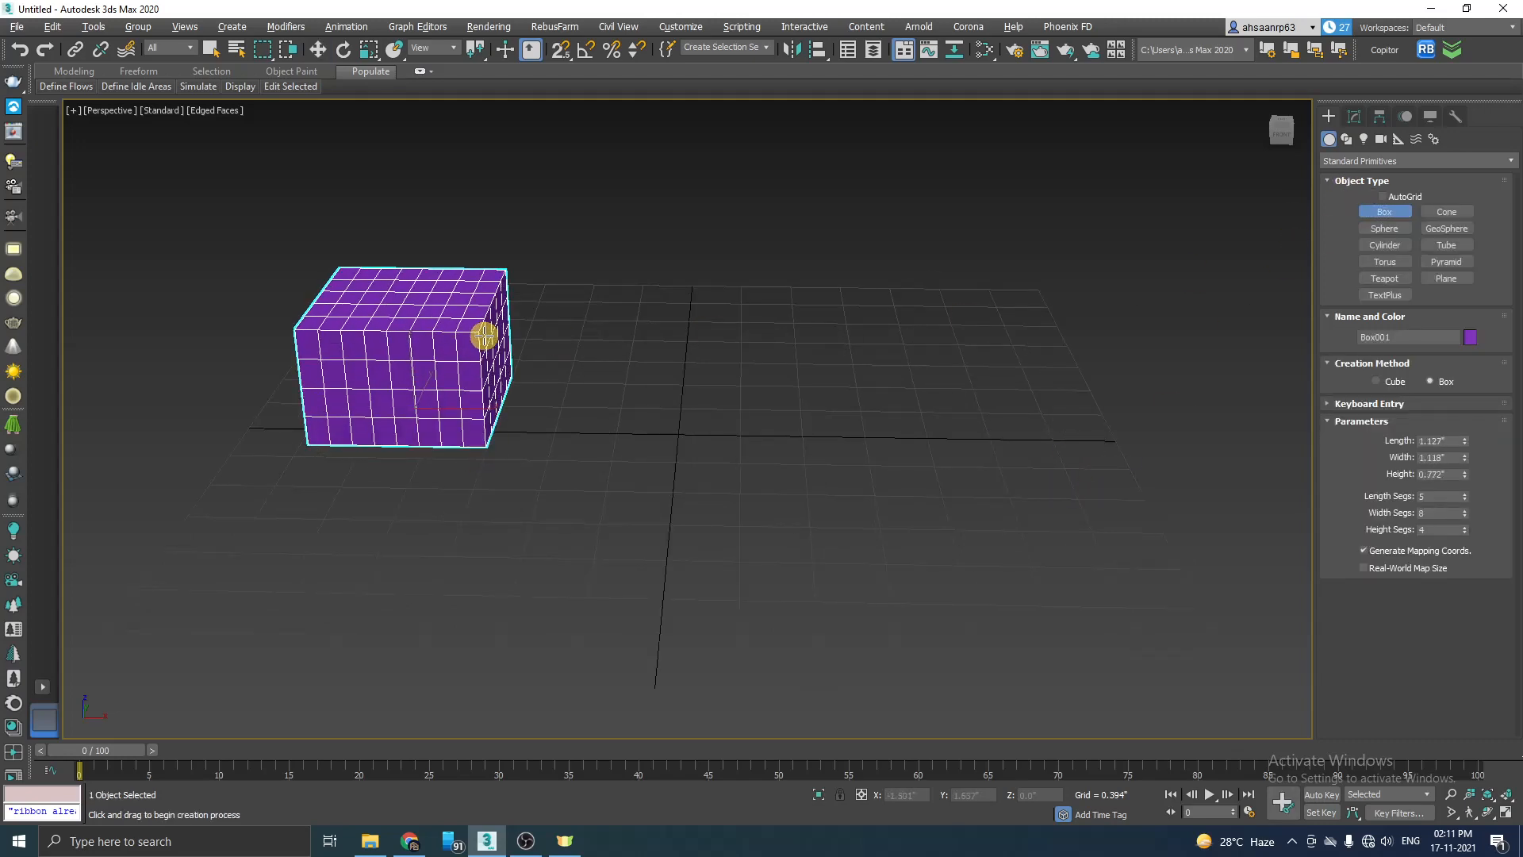
right_click(546, 390)
scroll(499, 437, down, 2)
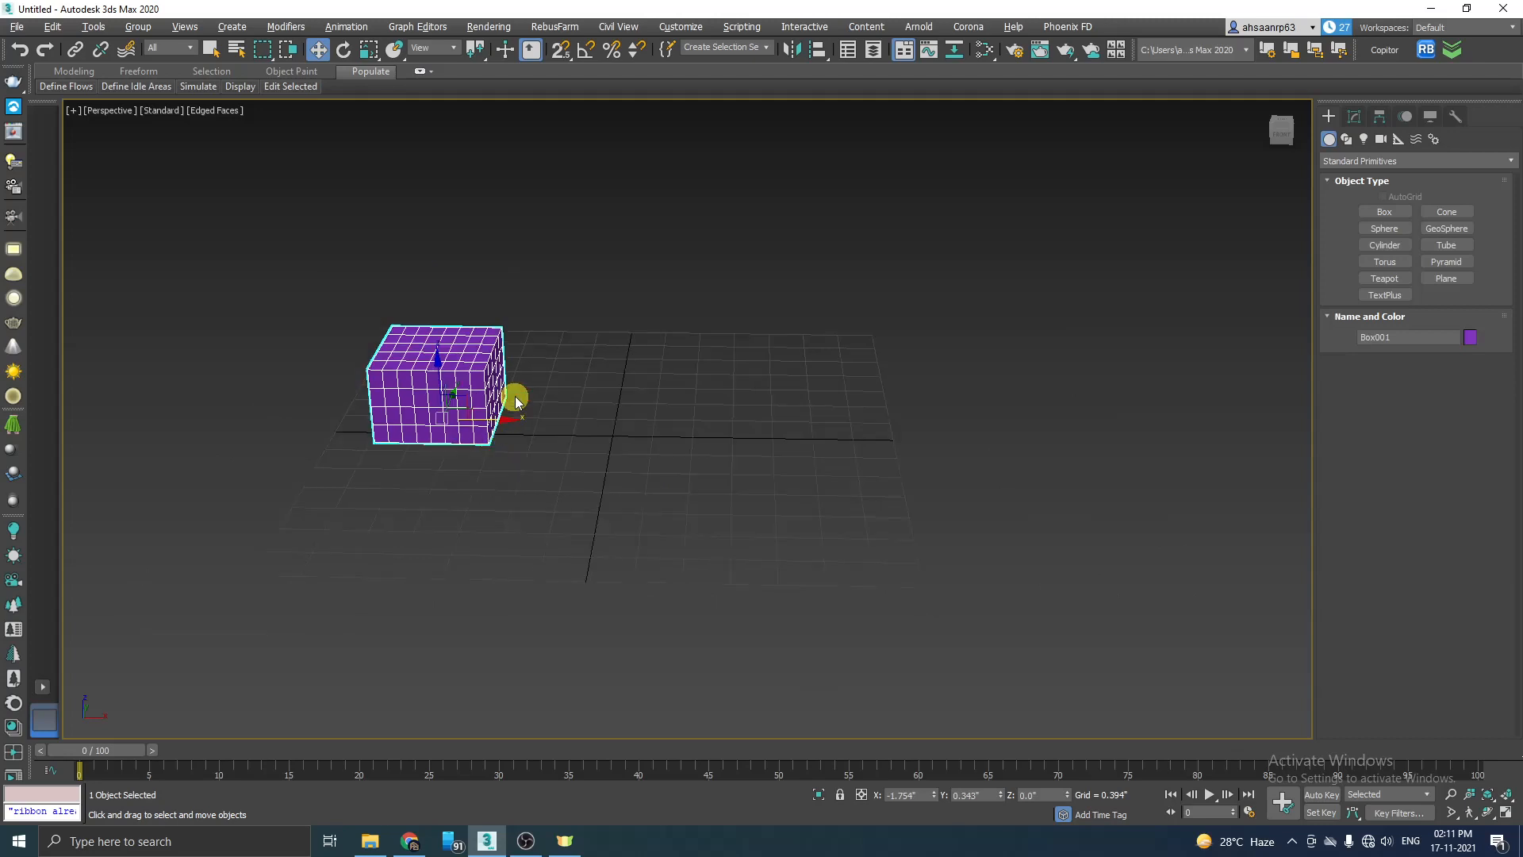
scroll(530, 397, up, 2)
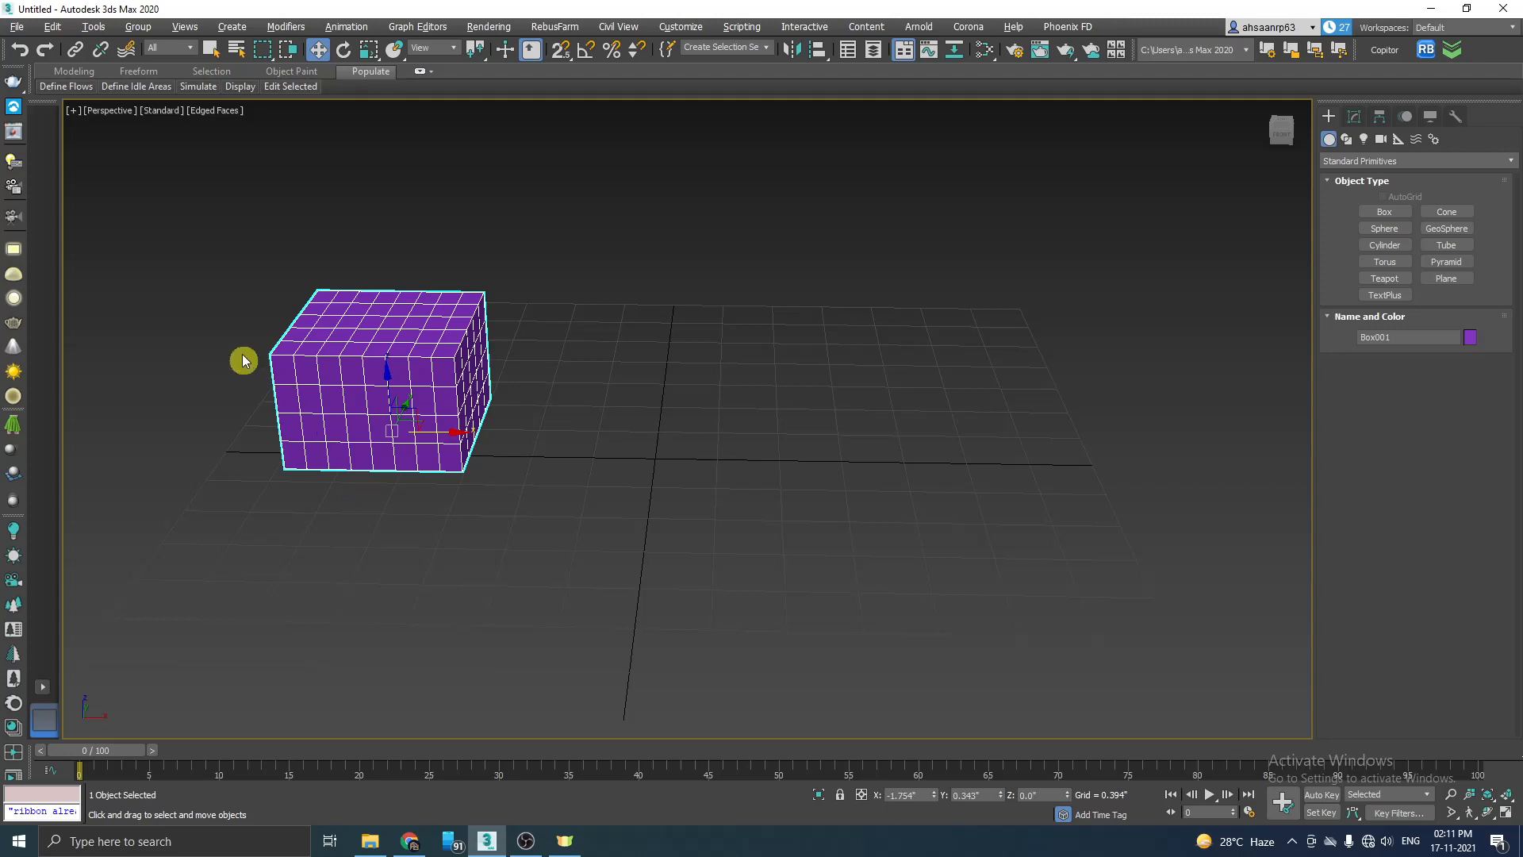
Clone the box as a Copy and move the copy along X to stand beside the original.
click(57, 31)
click(52, 28)
click(47, 30)
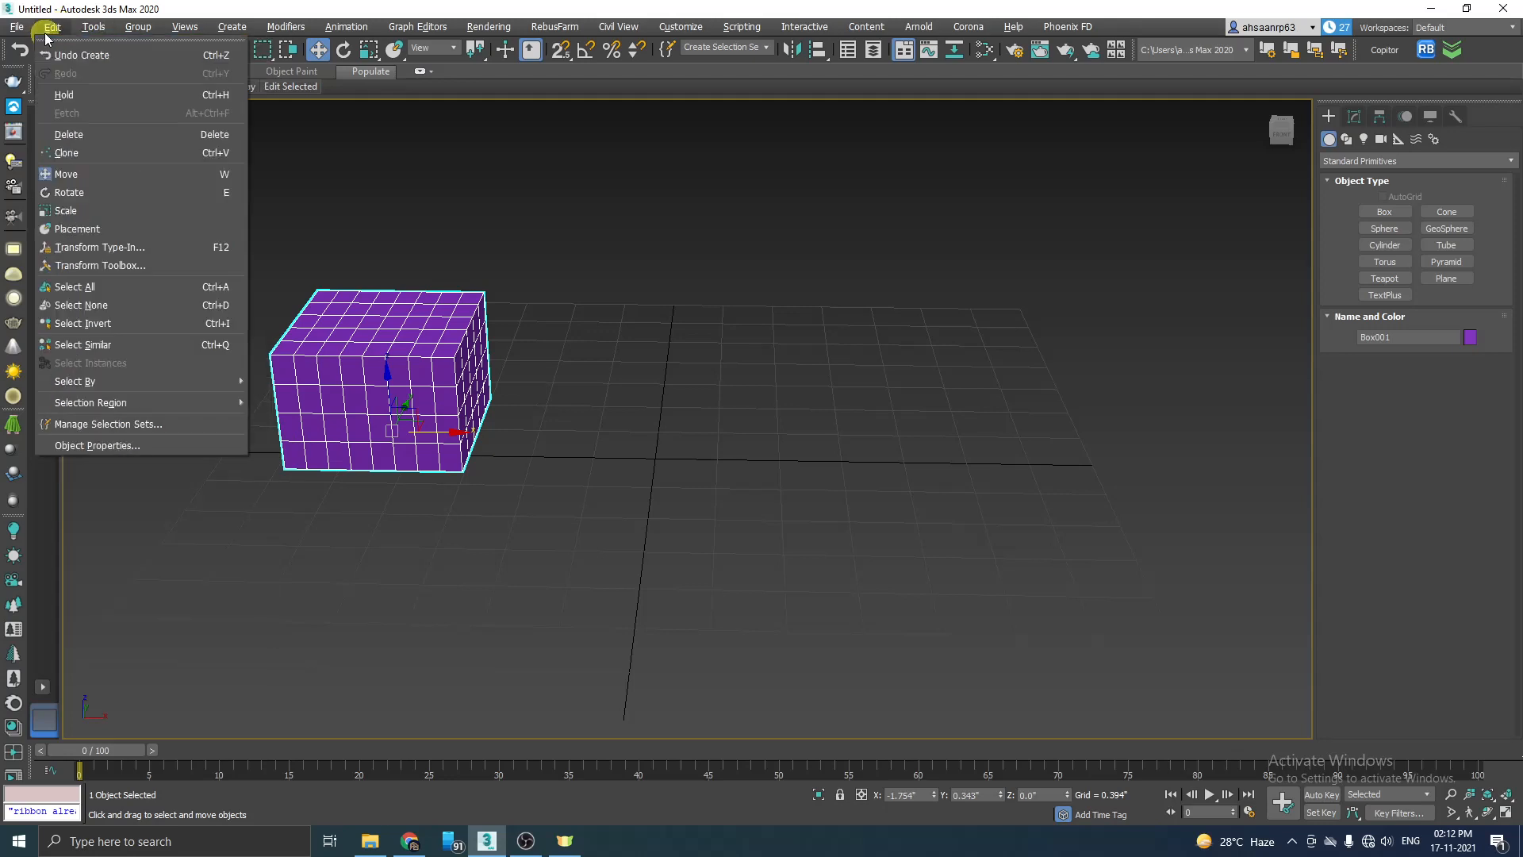
click(100, 154)
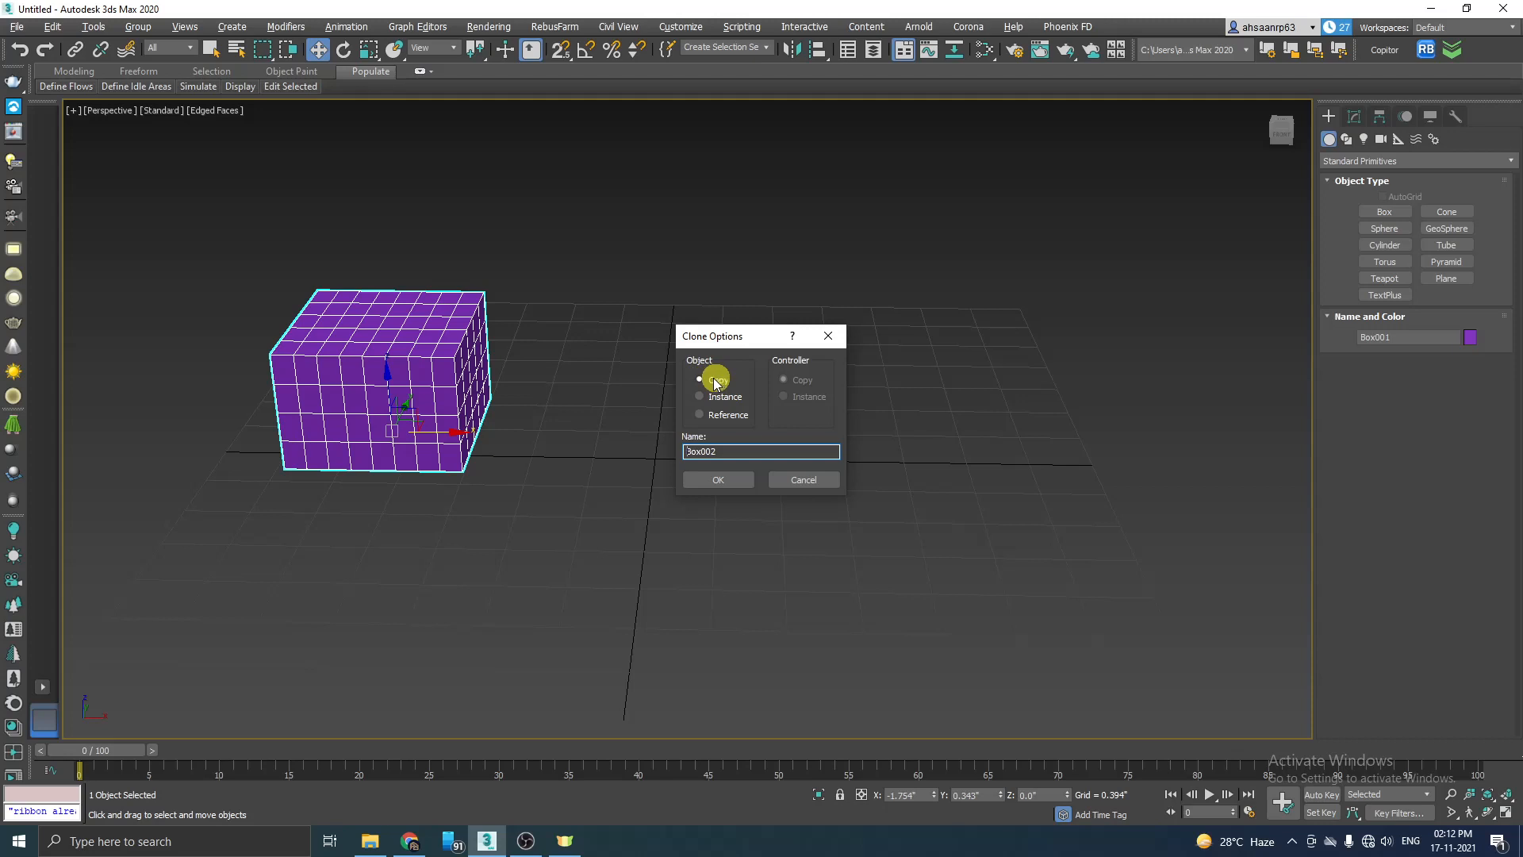
click(717, 480)
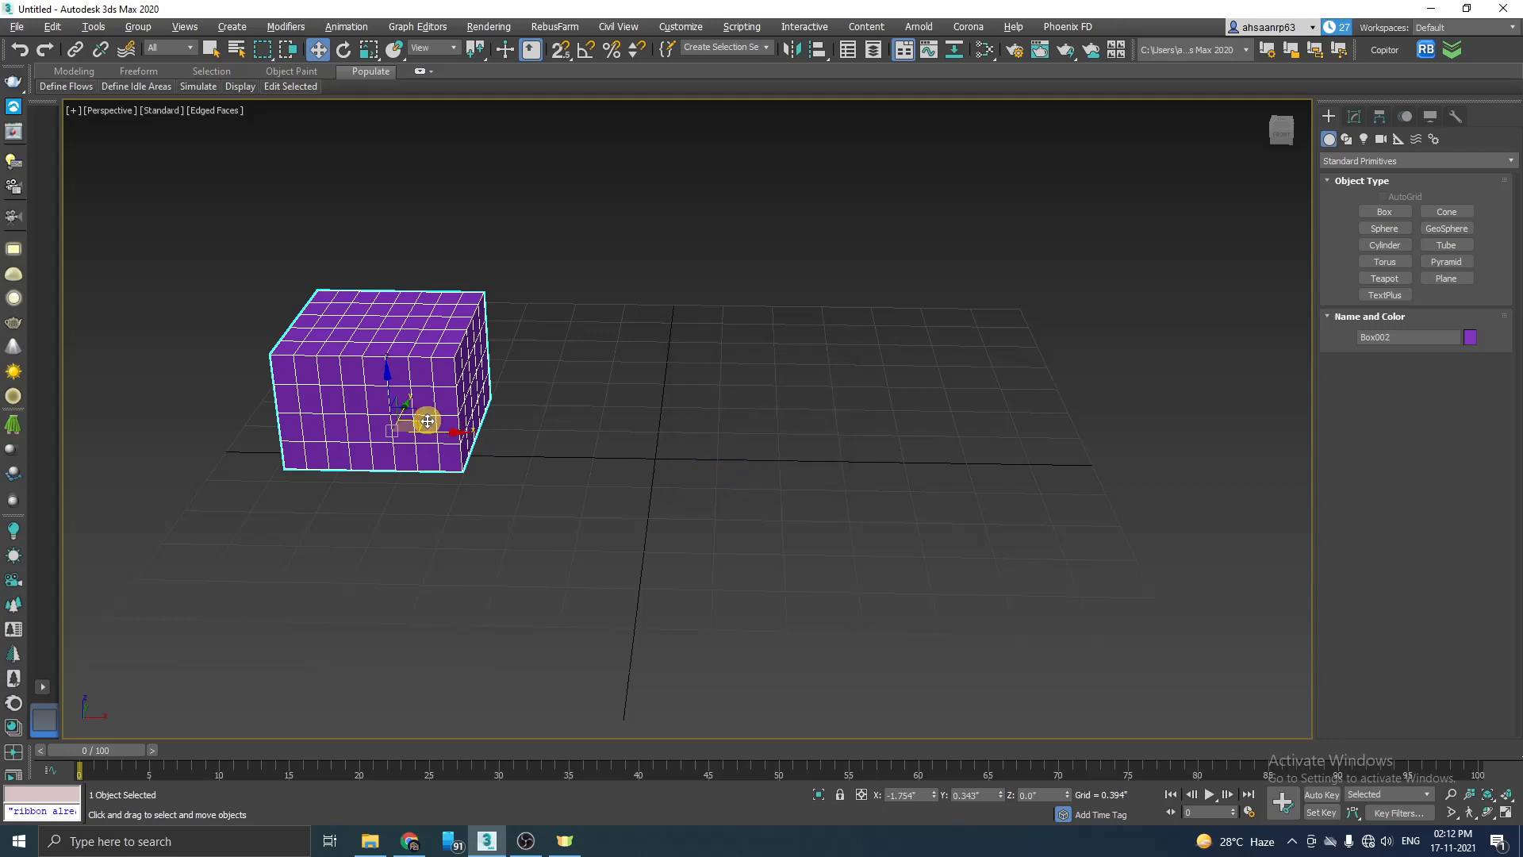
drag(431, 431, 645, 446)
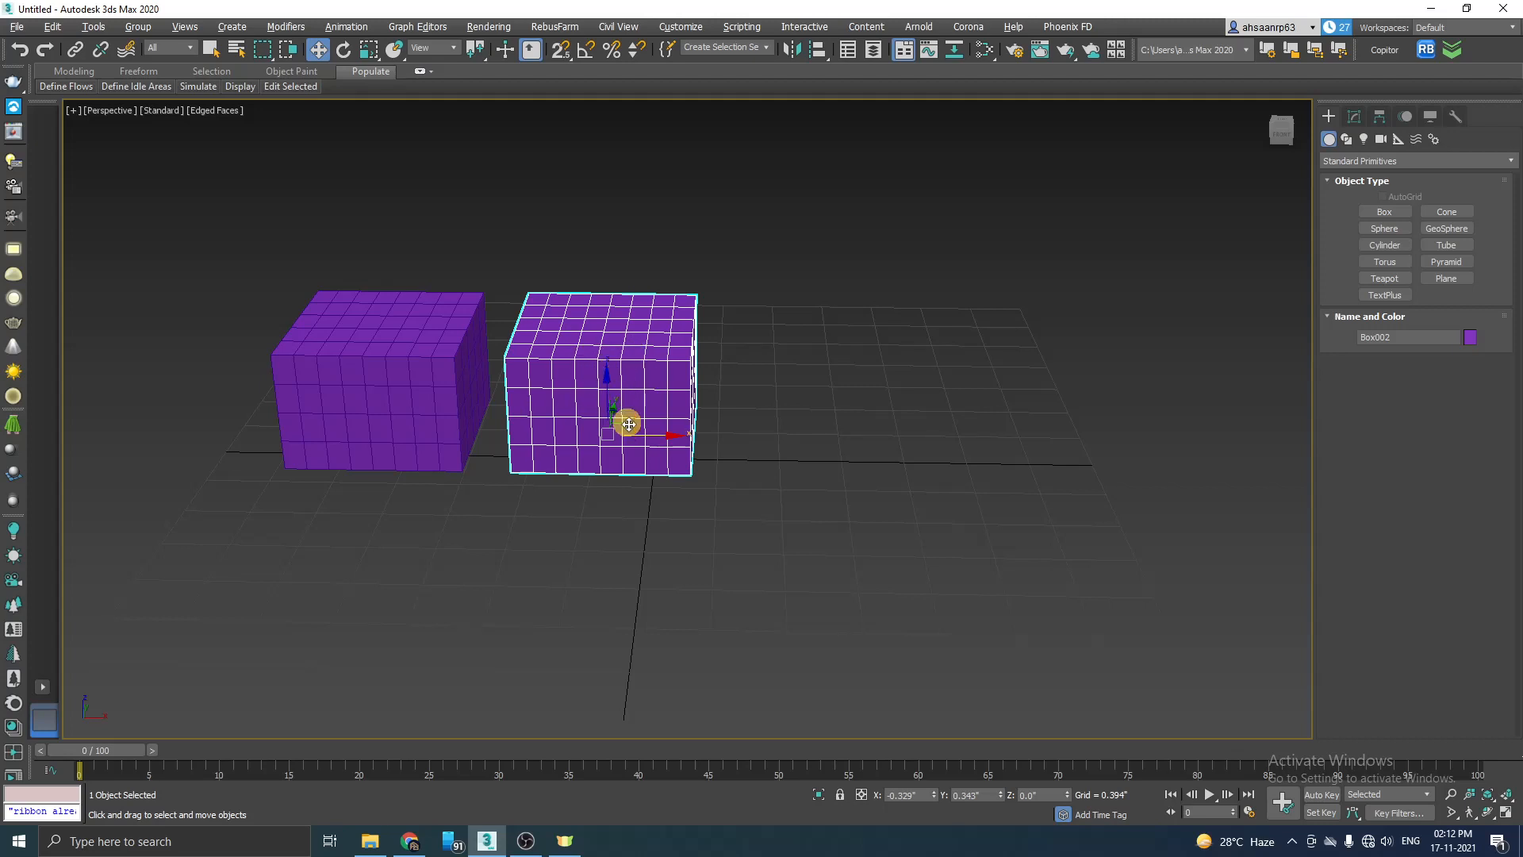
Clone the original box as a single Instance, placed along X on the far side of the copy.
click(384, 356)
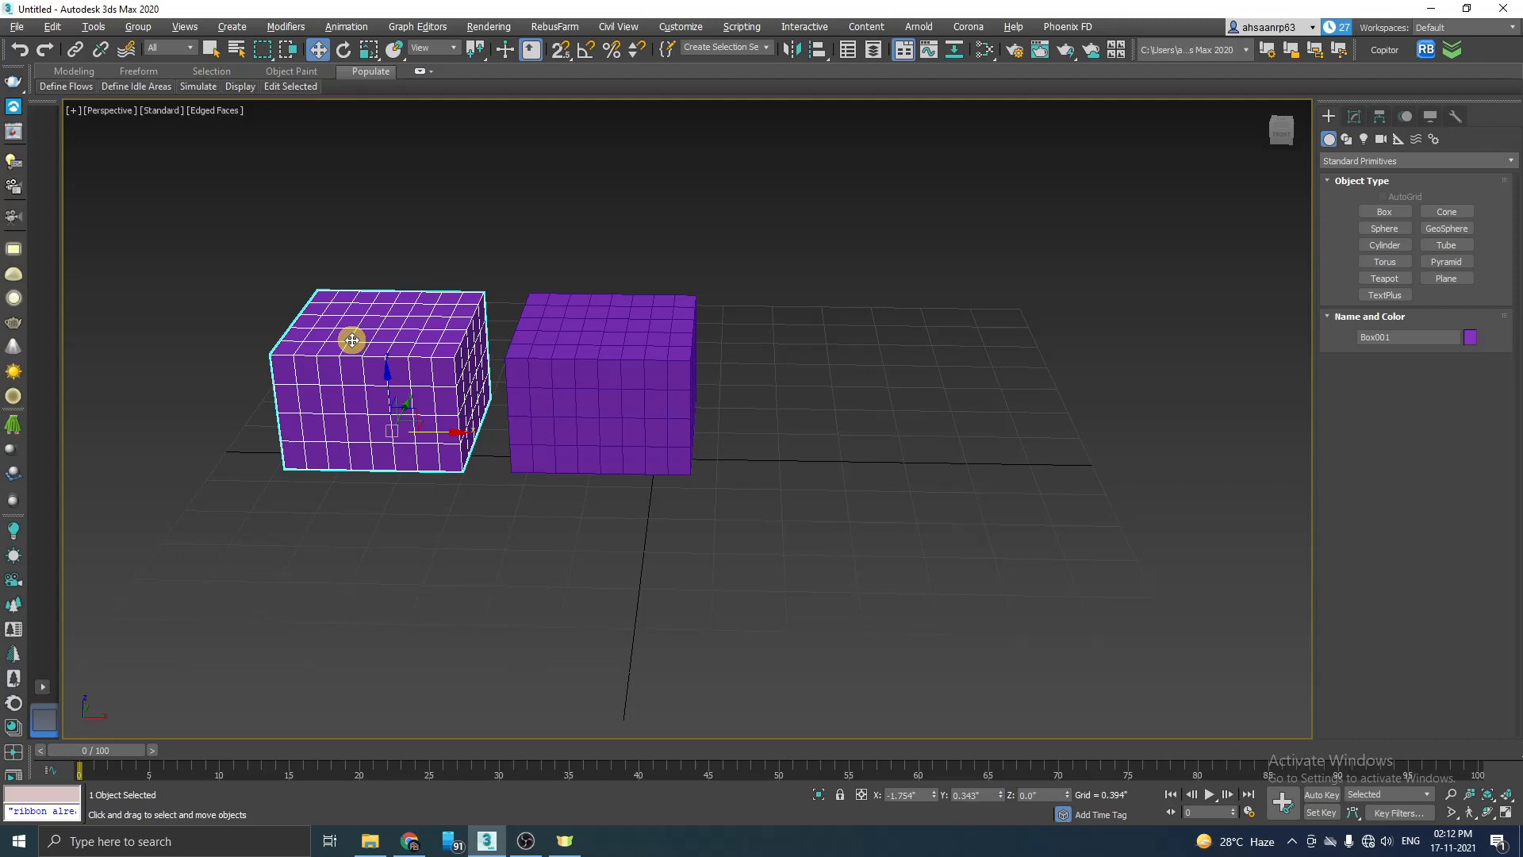
click(425, 433)
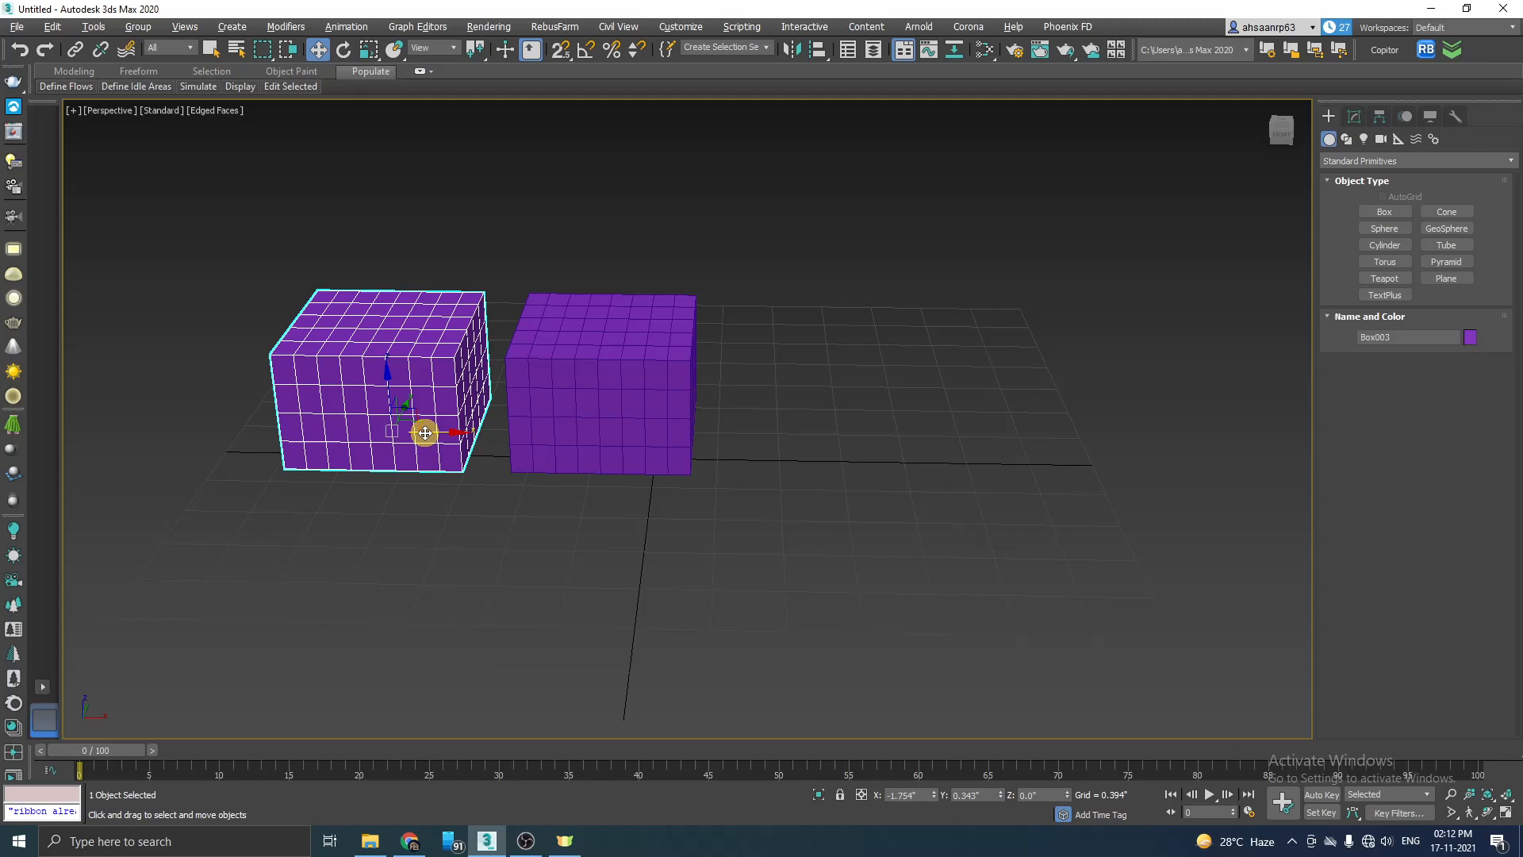
drag(425, 432, 867, 434)
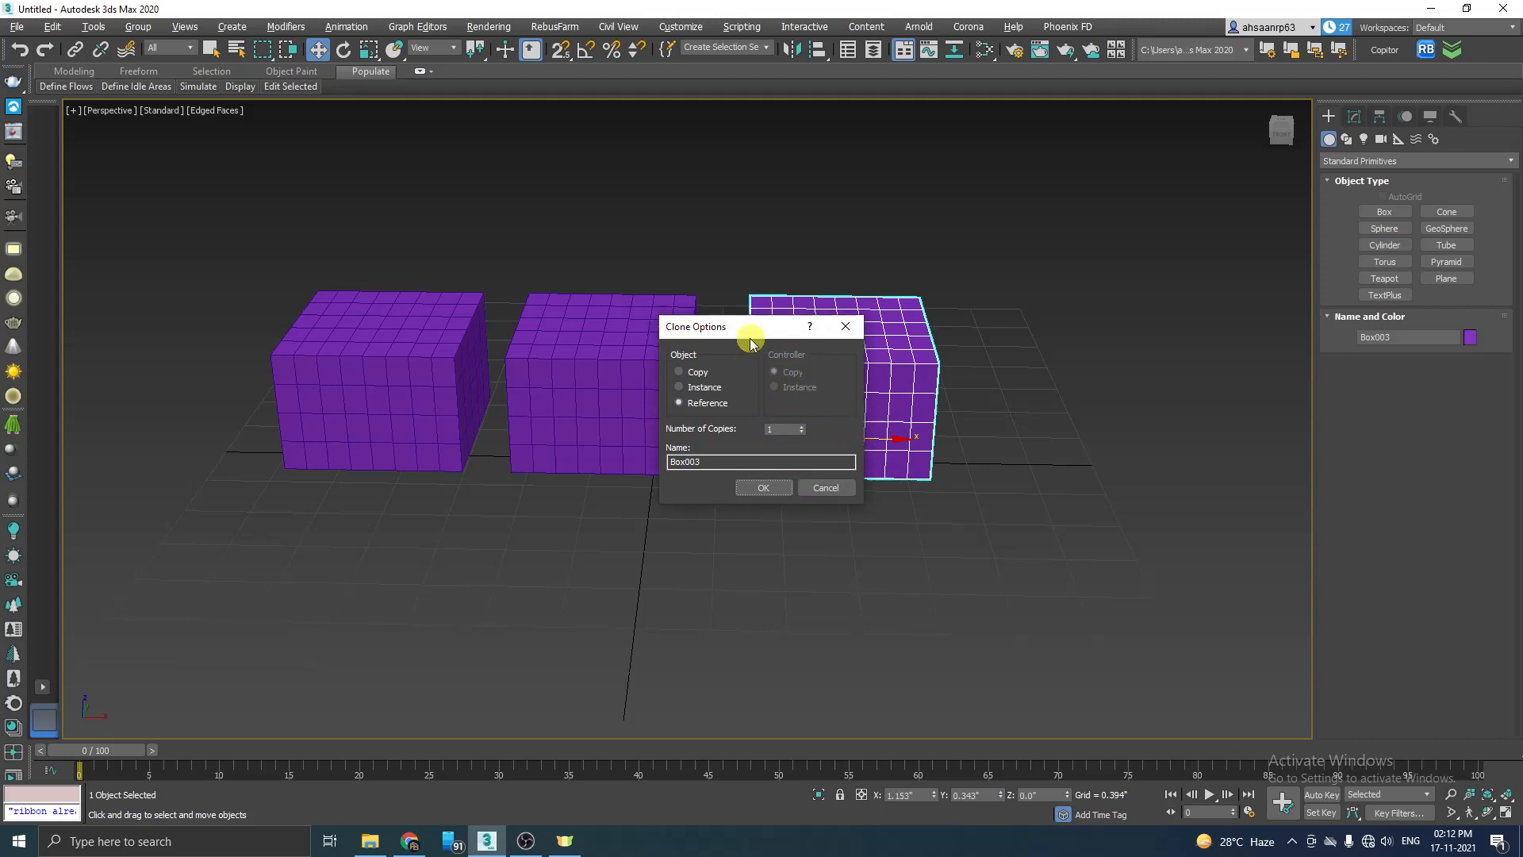
click(681, 388)
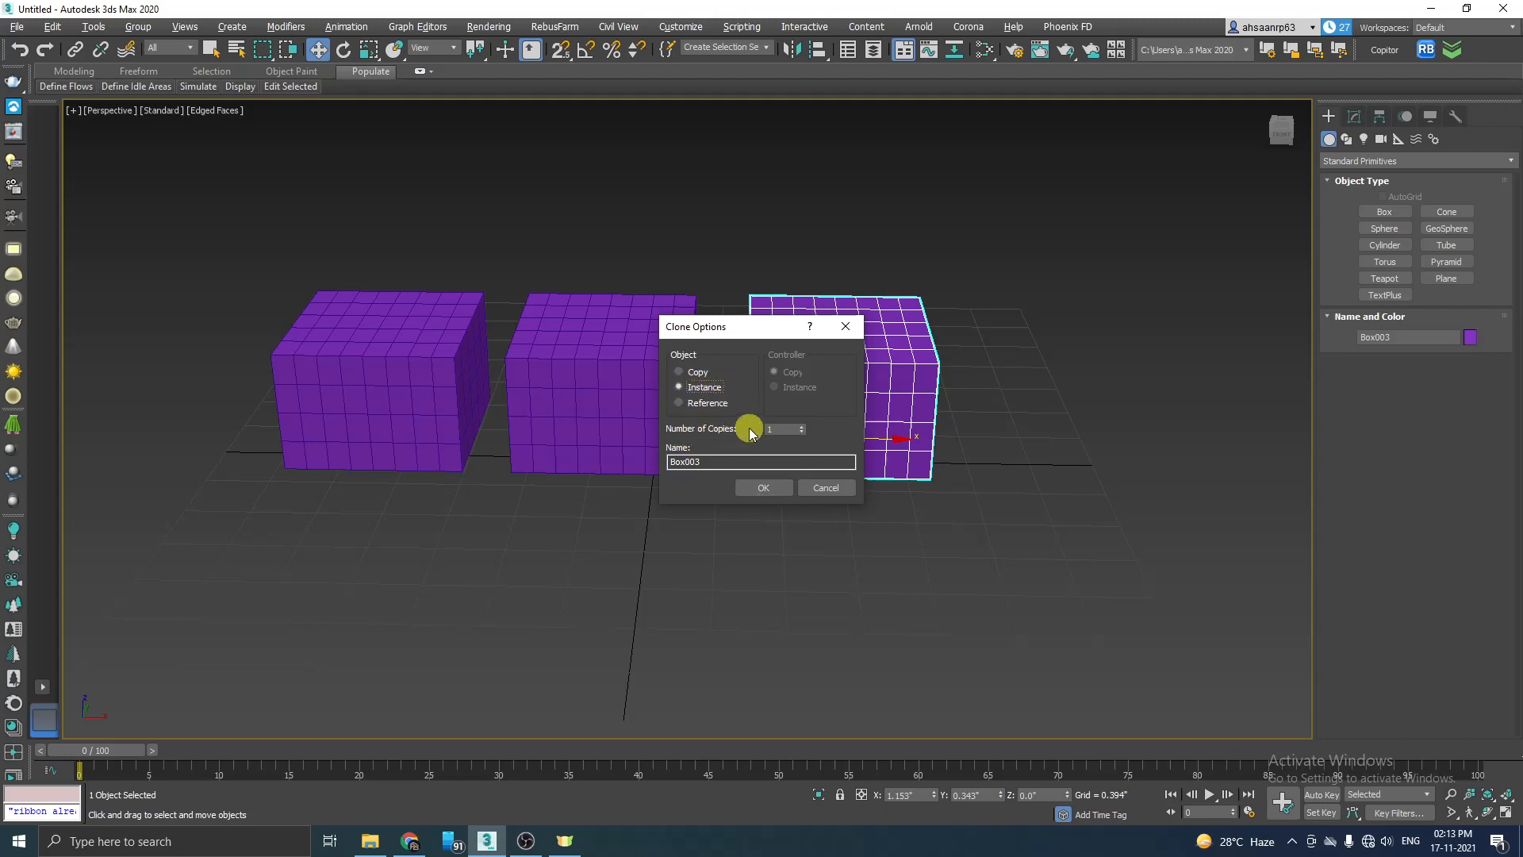
click(764, 488)
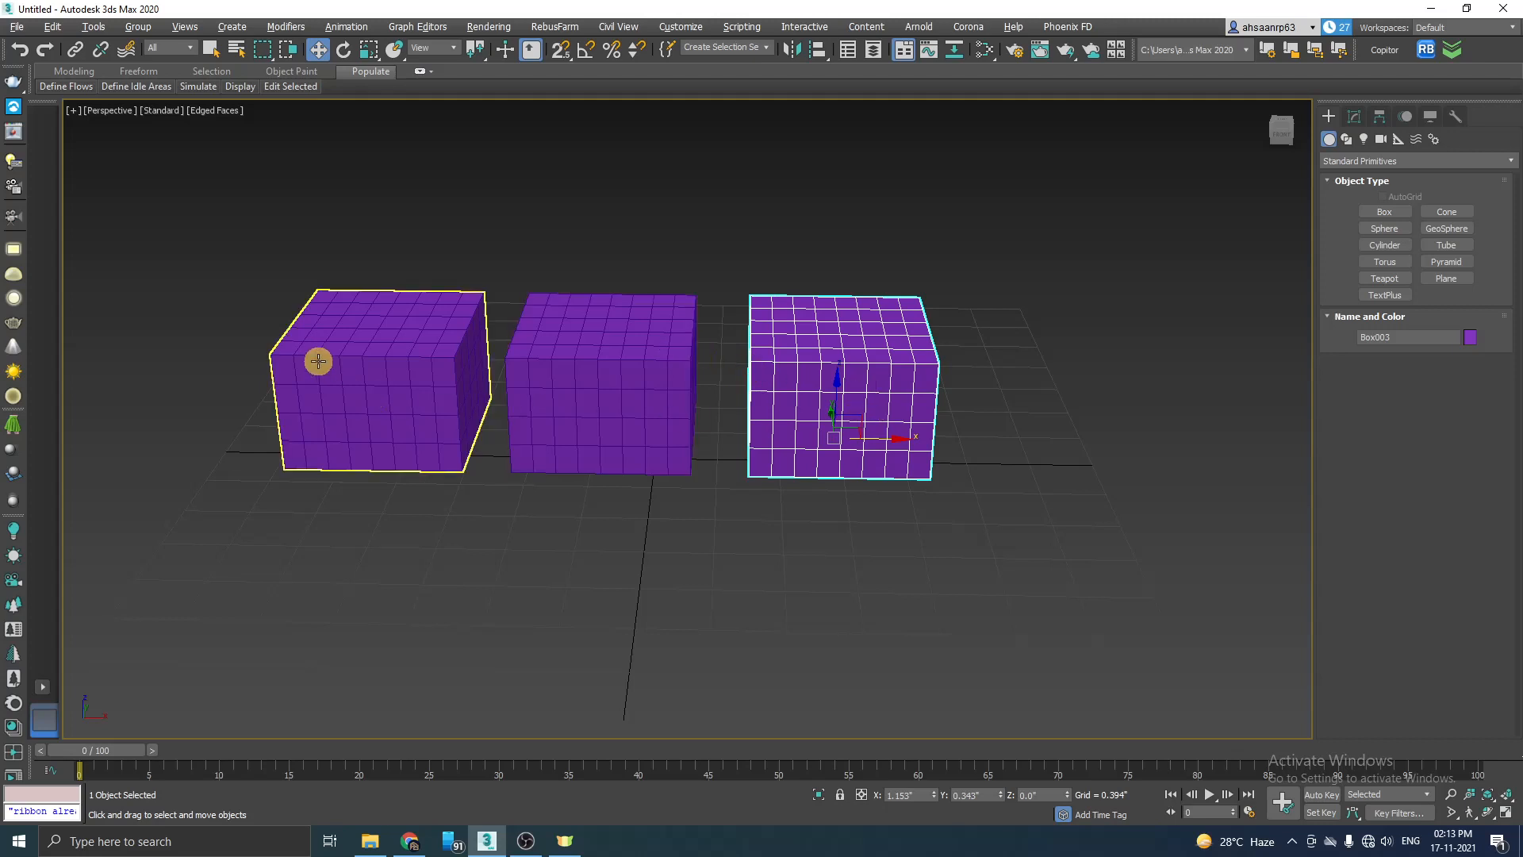
Clone the original box as a single Reference, placed along X at the far end of the row.
click(372, 361)
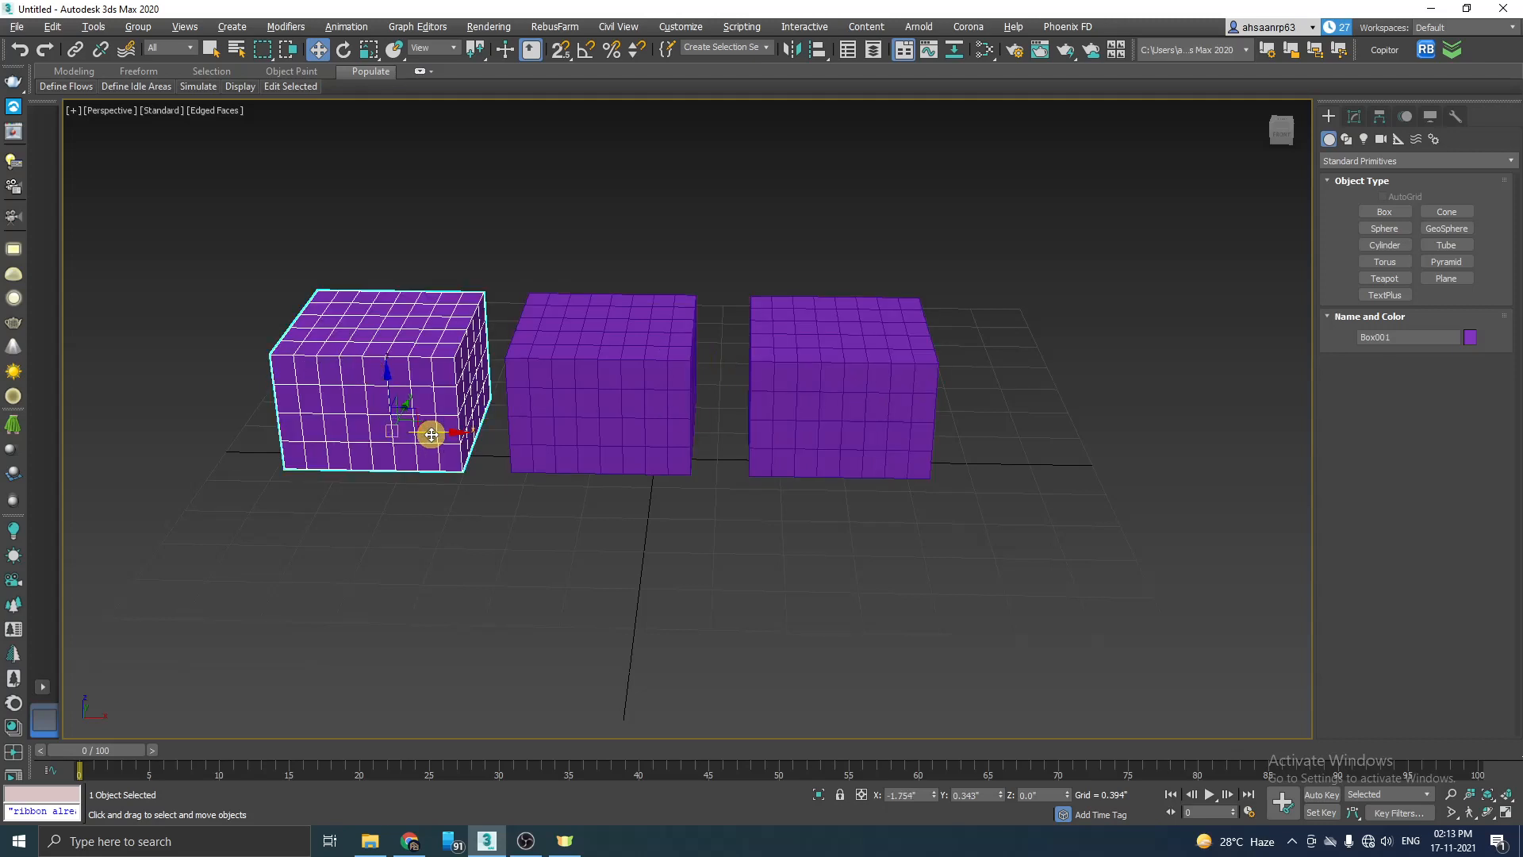
mouse_move(431, 434)
shift+mouse_down()
mouse_move(1126, 432)
mouse_move(1114, 443)
shift+mouse_up()
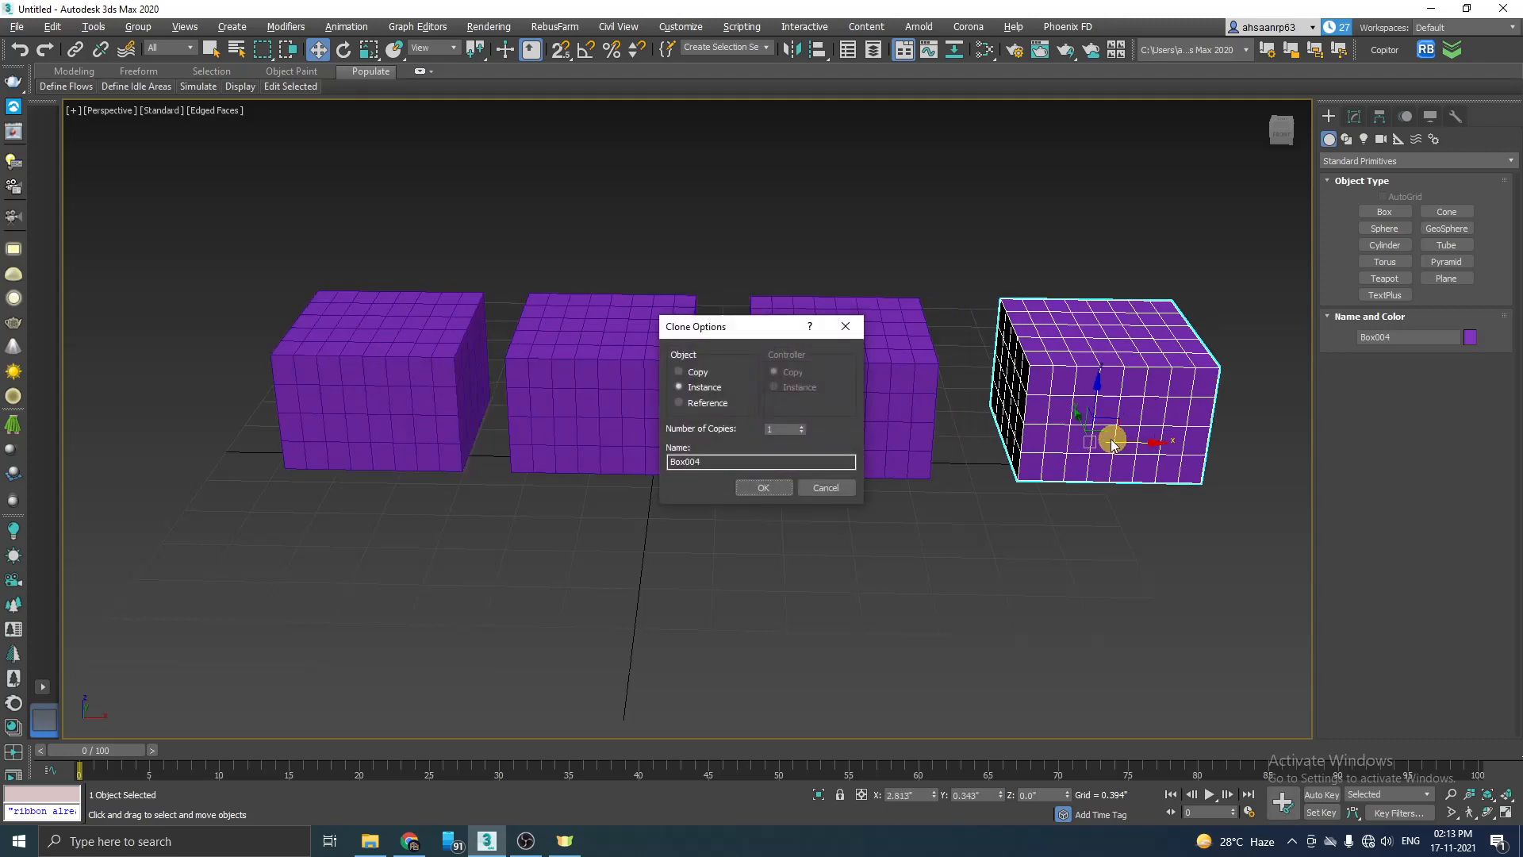
click(702, 404)
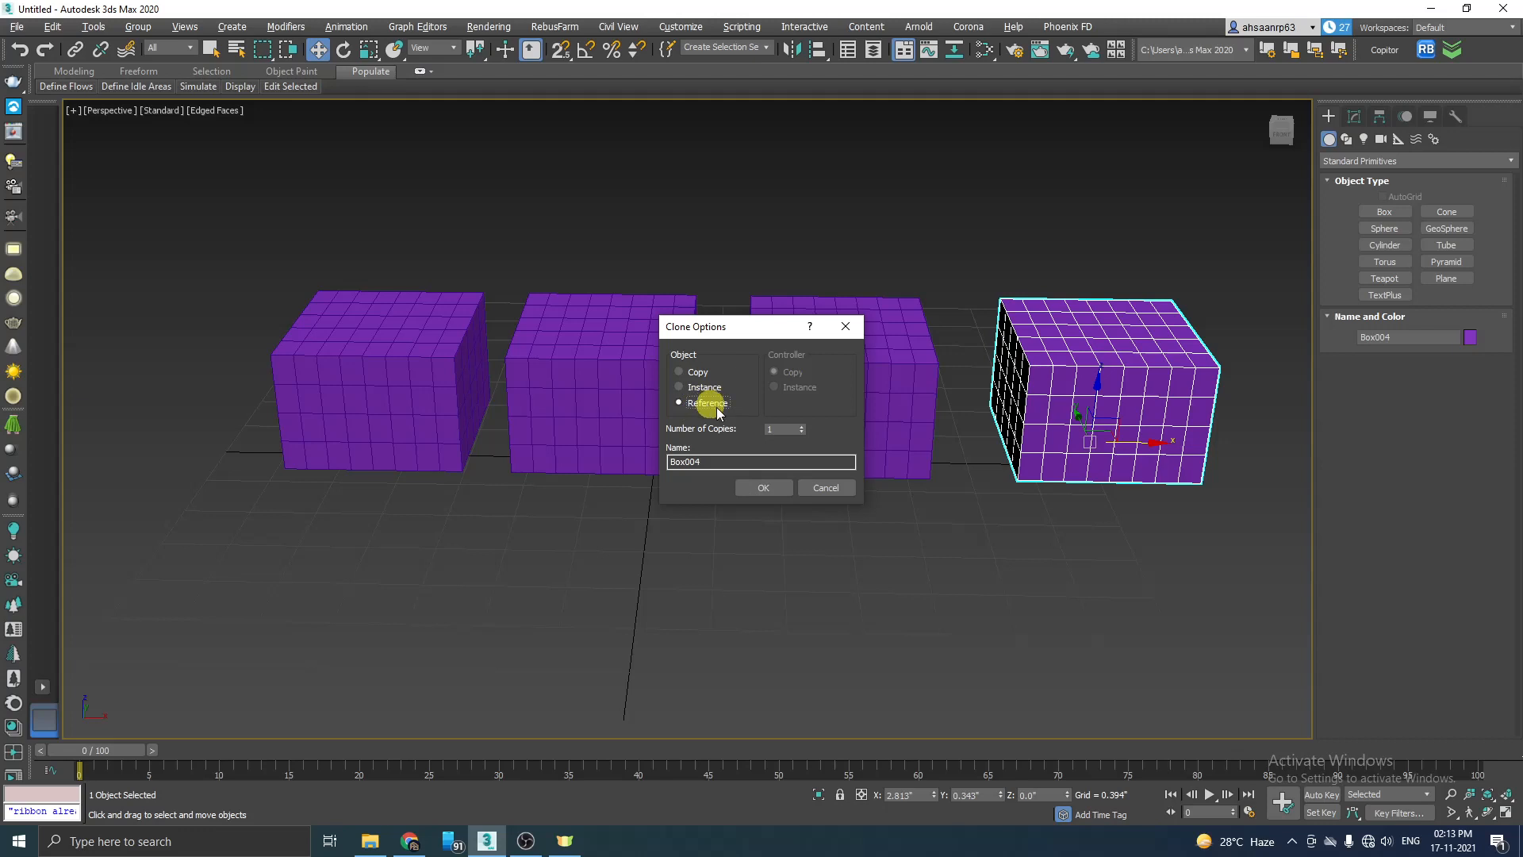
click(777, 497)
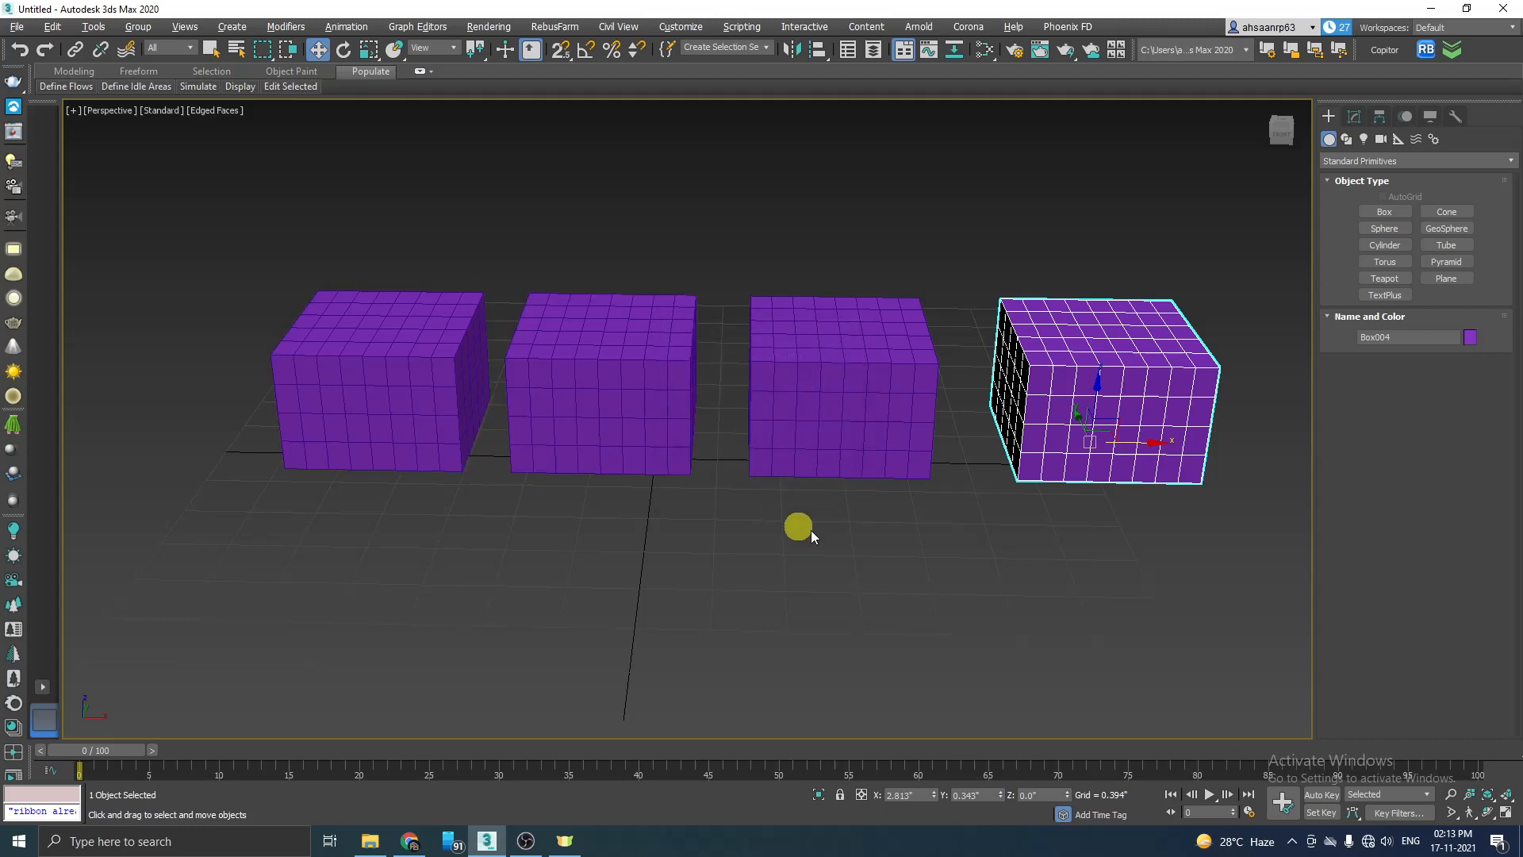
middle_drag(813, 536, 790, 541)
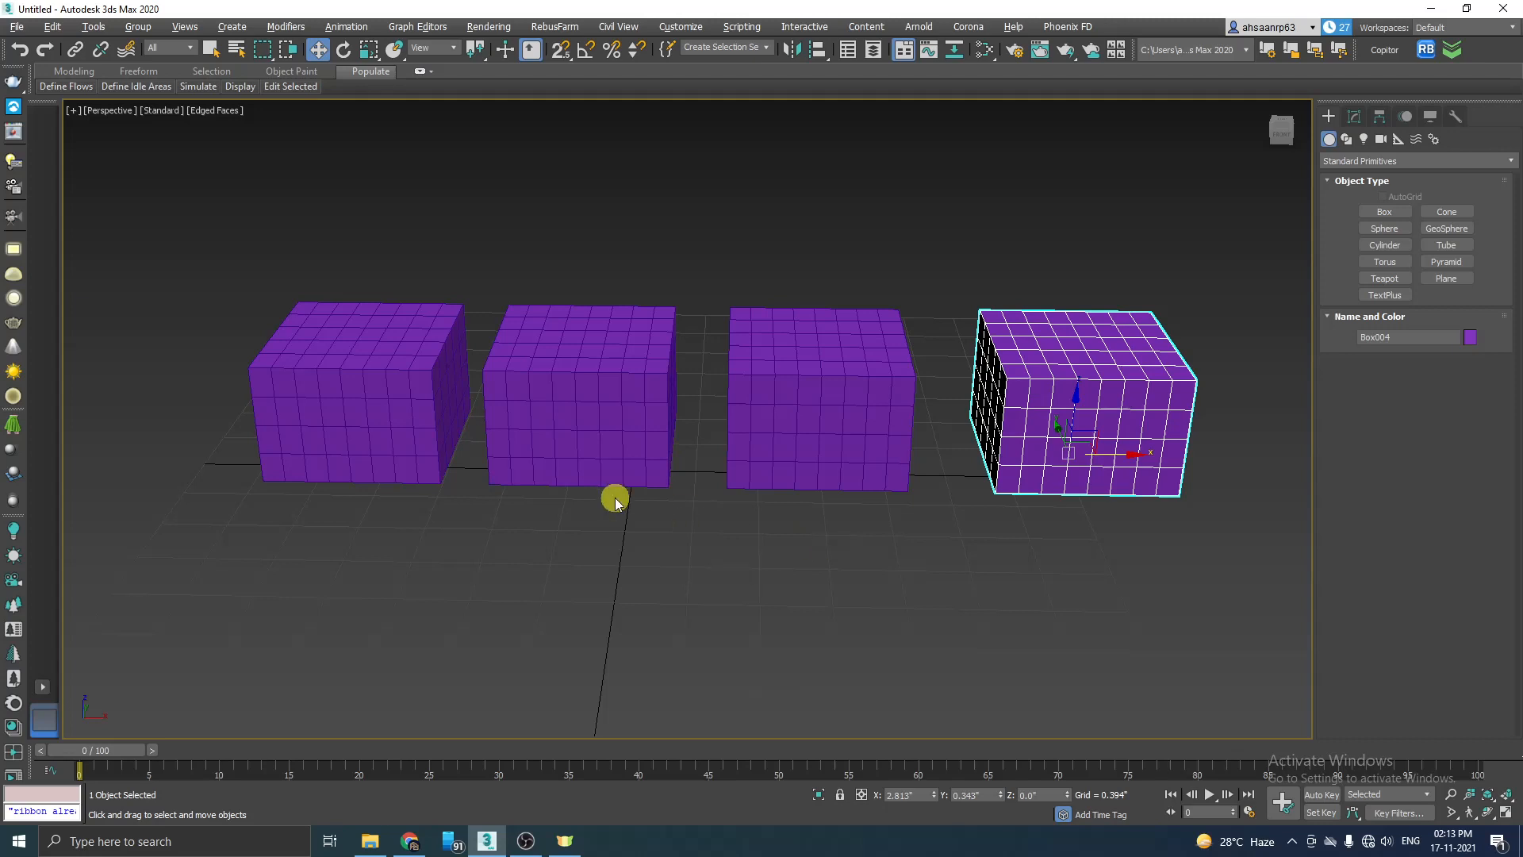
Resize the copied box to 2.84" long, 0.727" wide and 0.602" high, with 11 length segments.
click(603, 381)
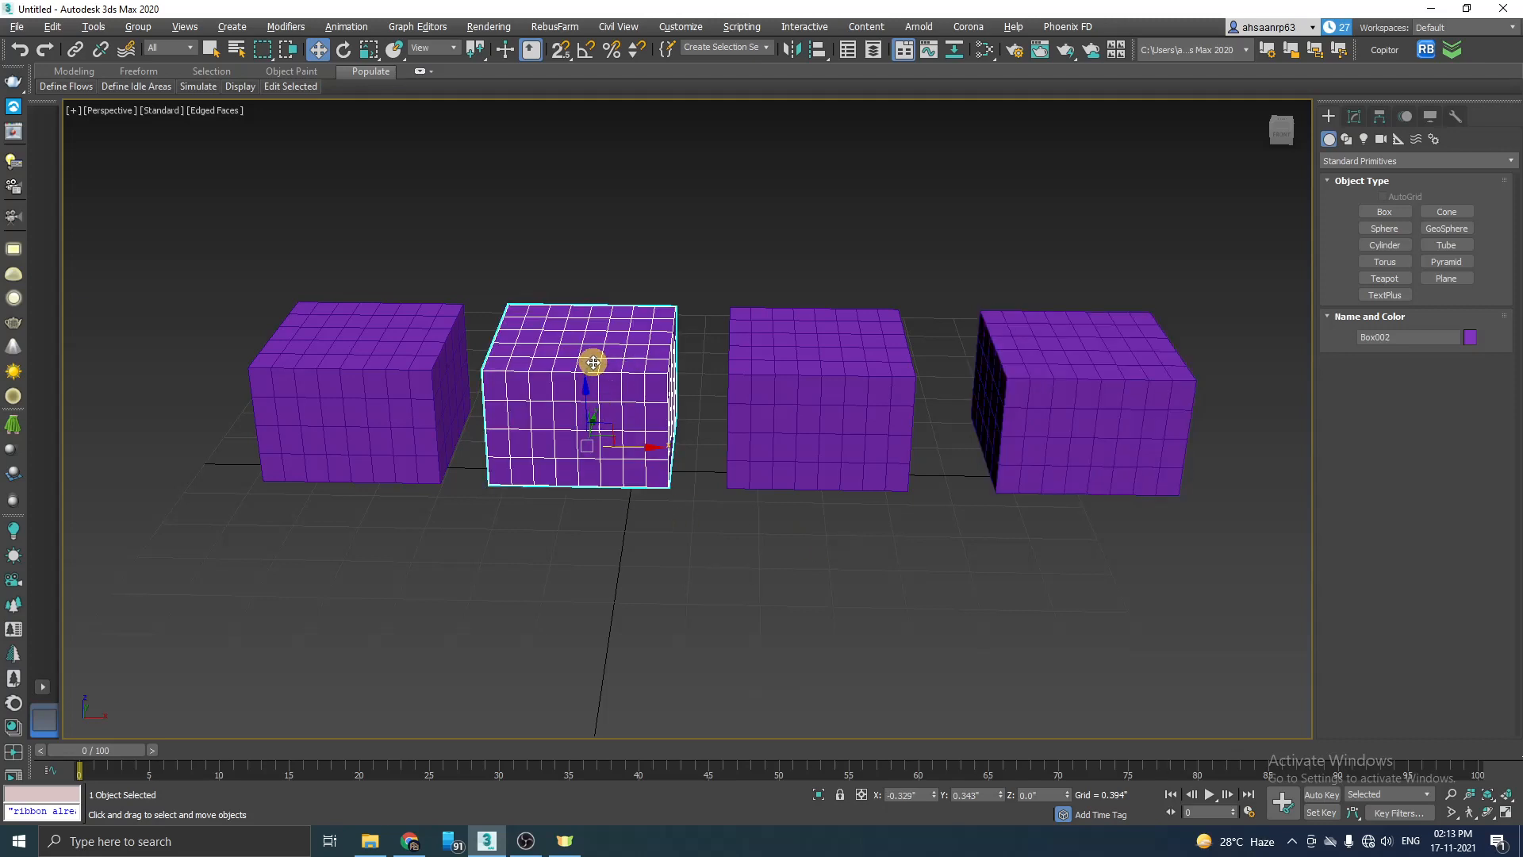
click(1354, 117)
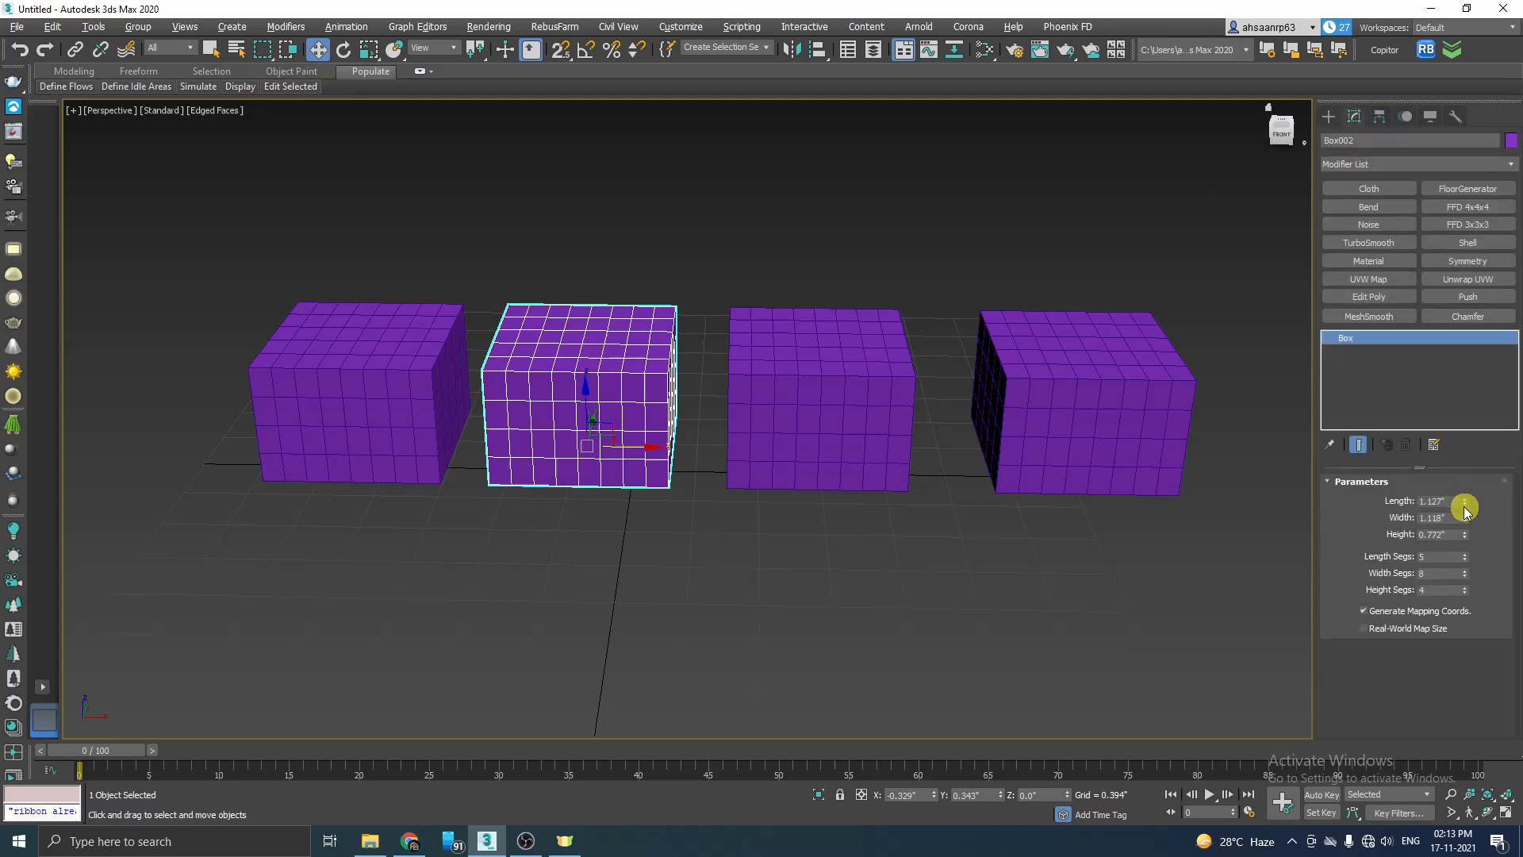
drag(1465, 501, 1473, 378)
drag(1465, 518, 1473, 559)
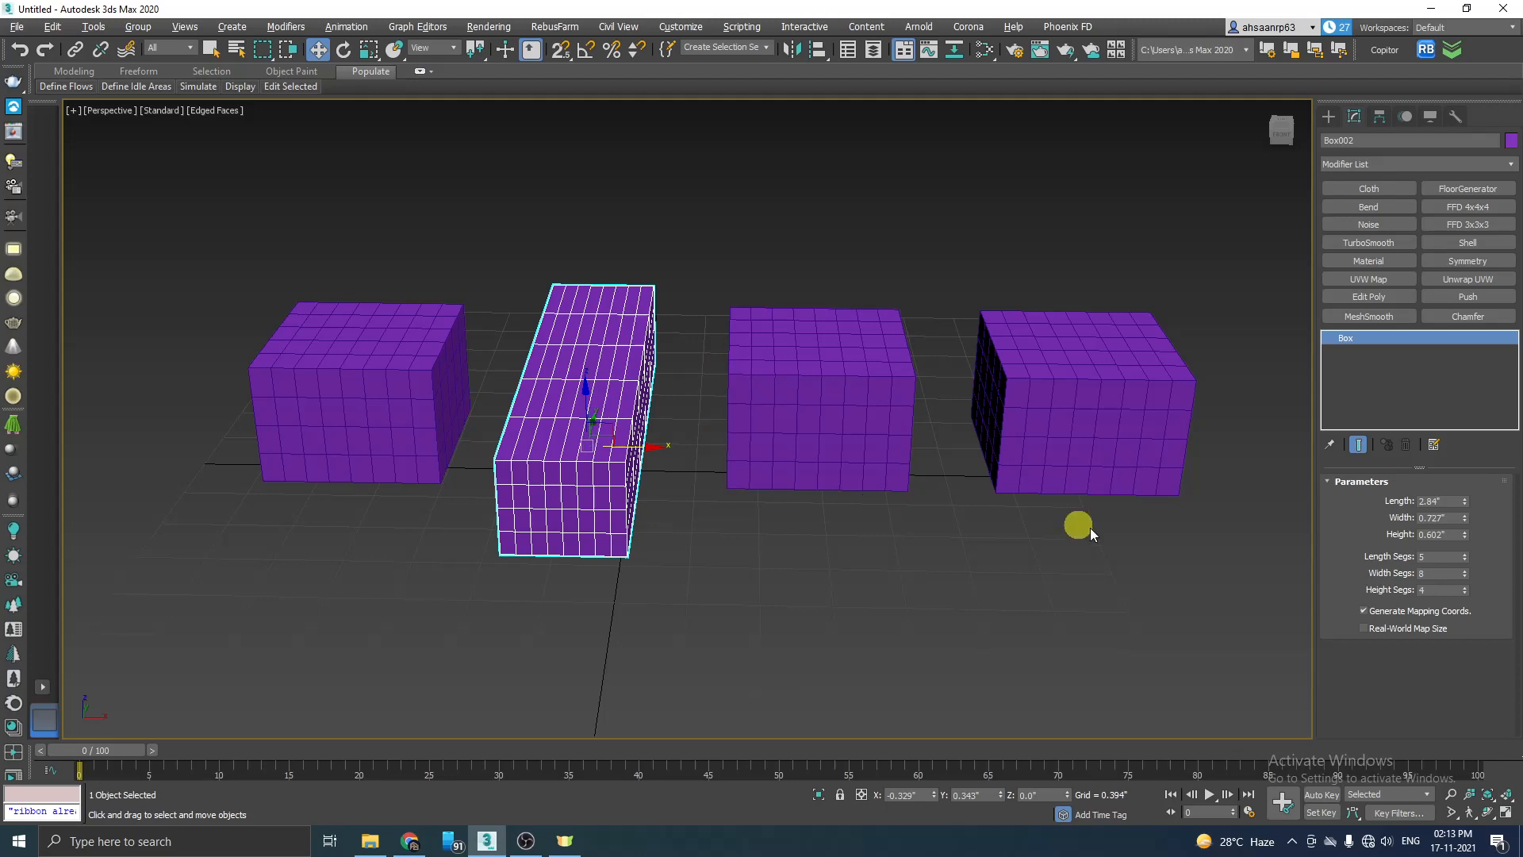
drag(1465, 555, 1469, 544)
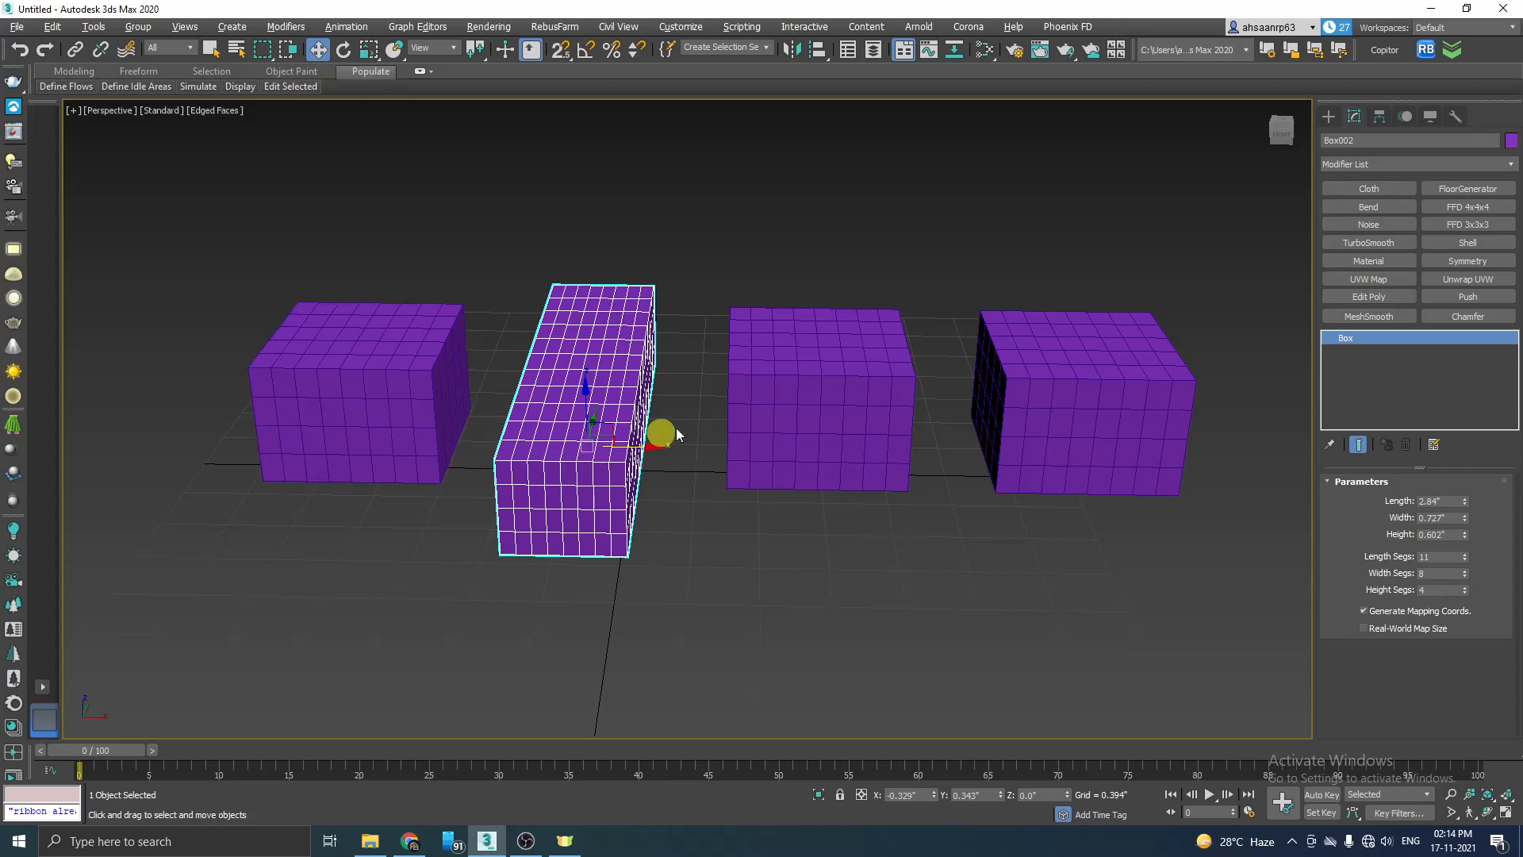
Resize the instanced box to 1.905" × 1.353" × 1.096", and the original box to 1.829" × 1.137" × 0.866".
click(796, 404)
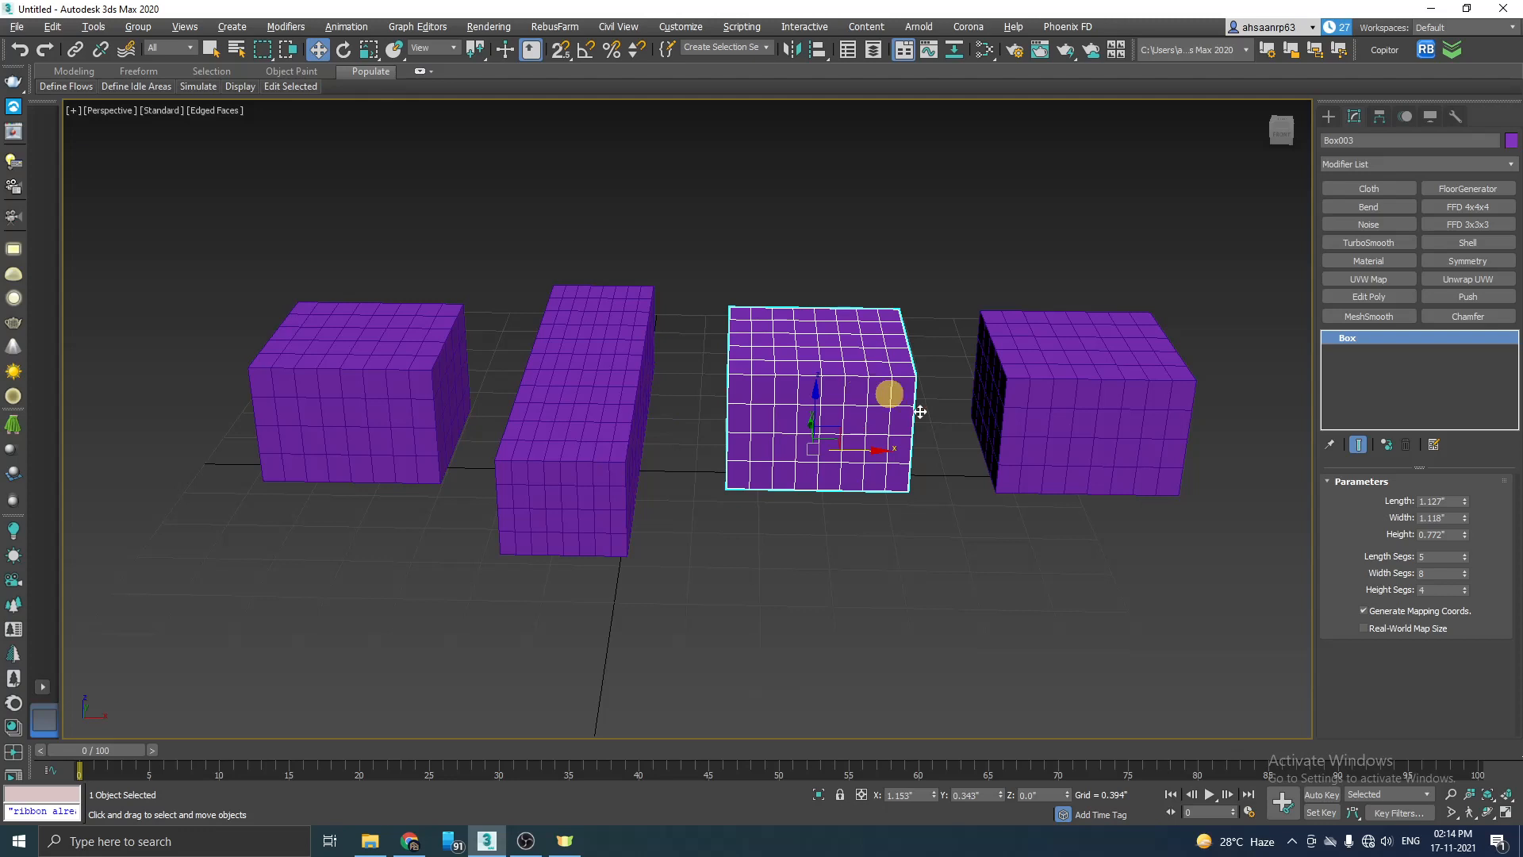
mouse_move(1465, 502)
mouse_down()
mouse_move(1468, 442)
mouse_move(1466, 524)
mouse_move(1466, 500)
mouse_up()
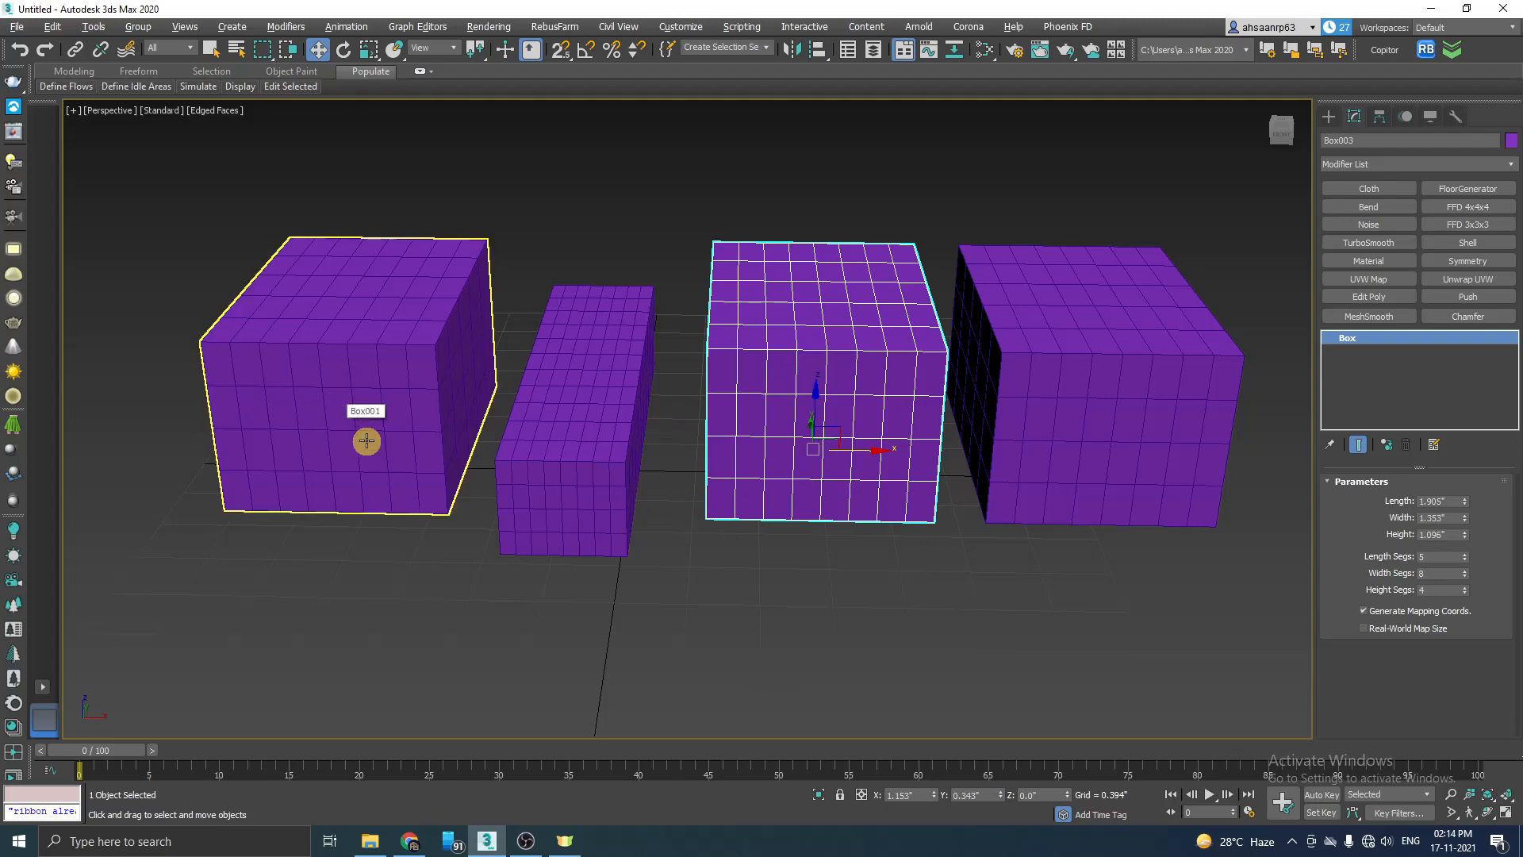
click(328, 326)
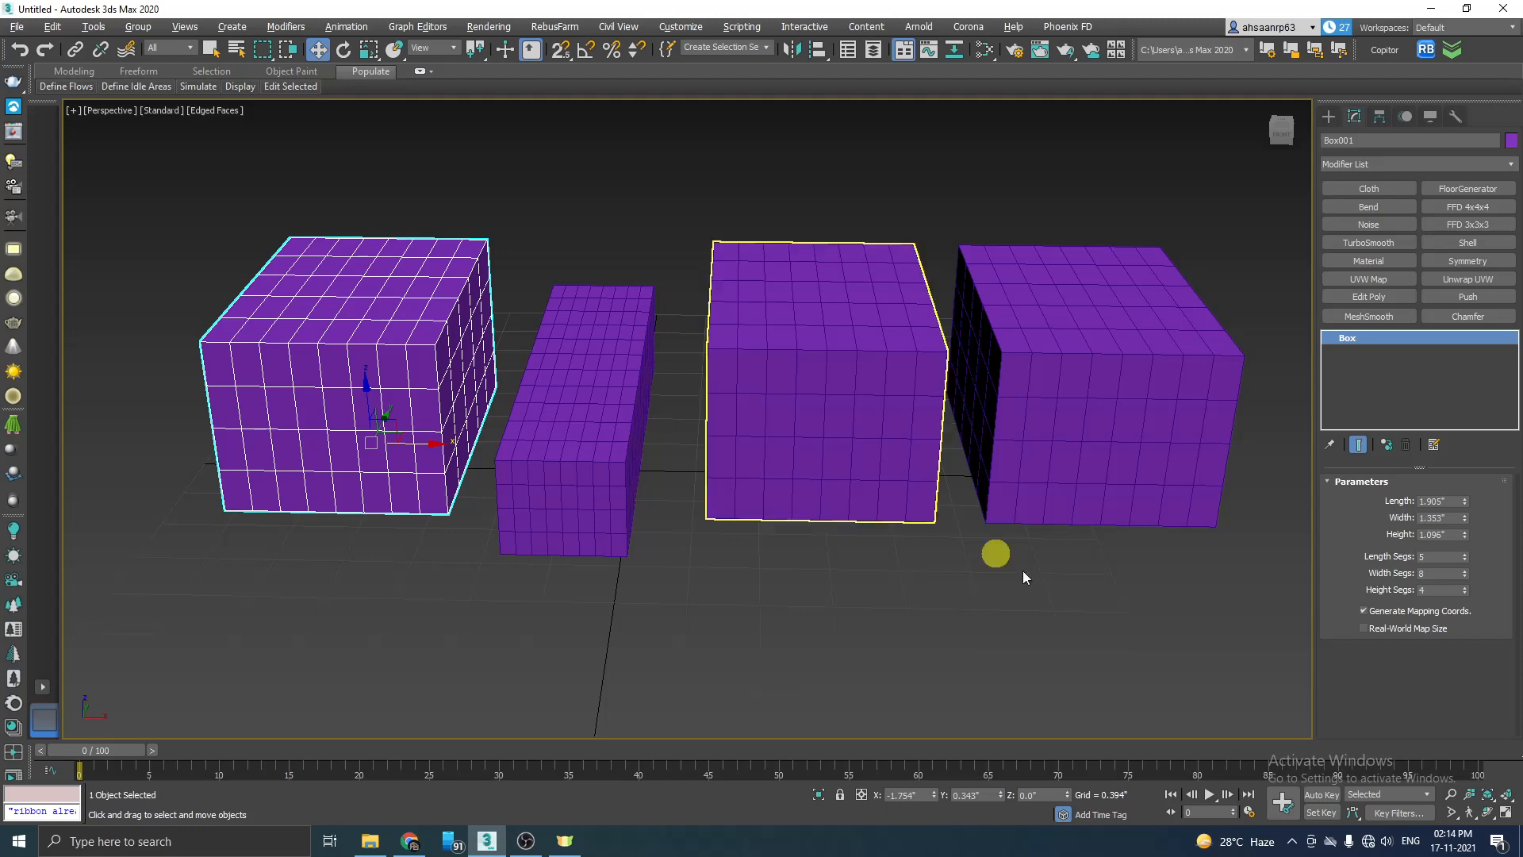
drag(1465, 500, 1468, 543)
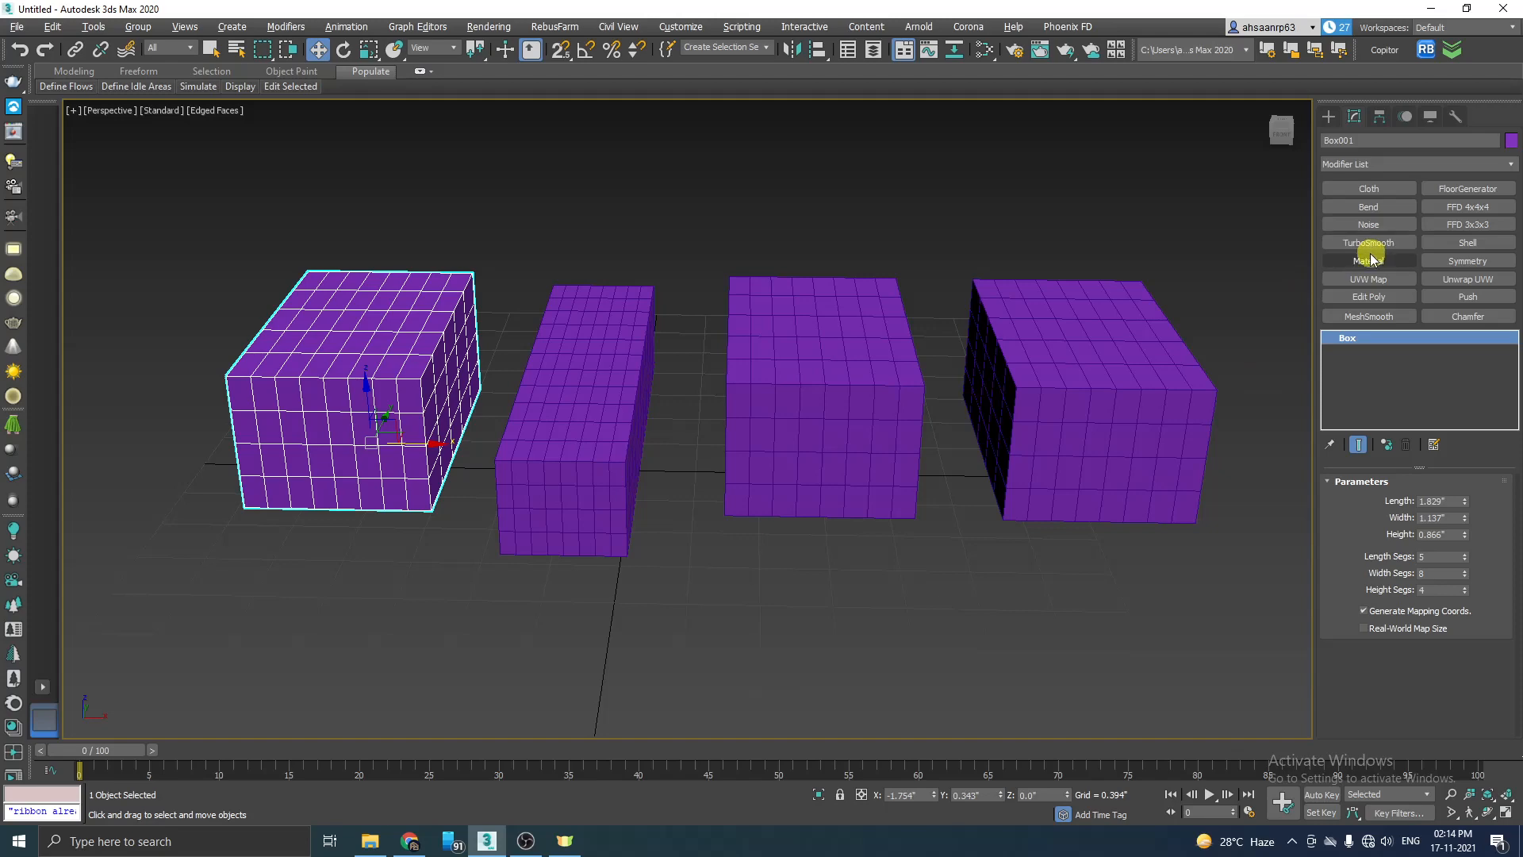
Apply a Bend modifier to the original box with an angle of 34.
click(1370, 207)
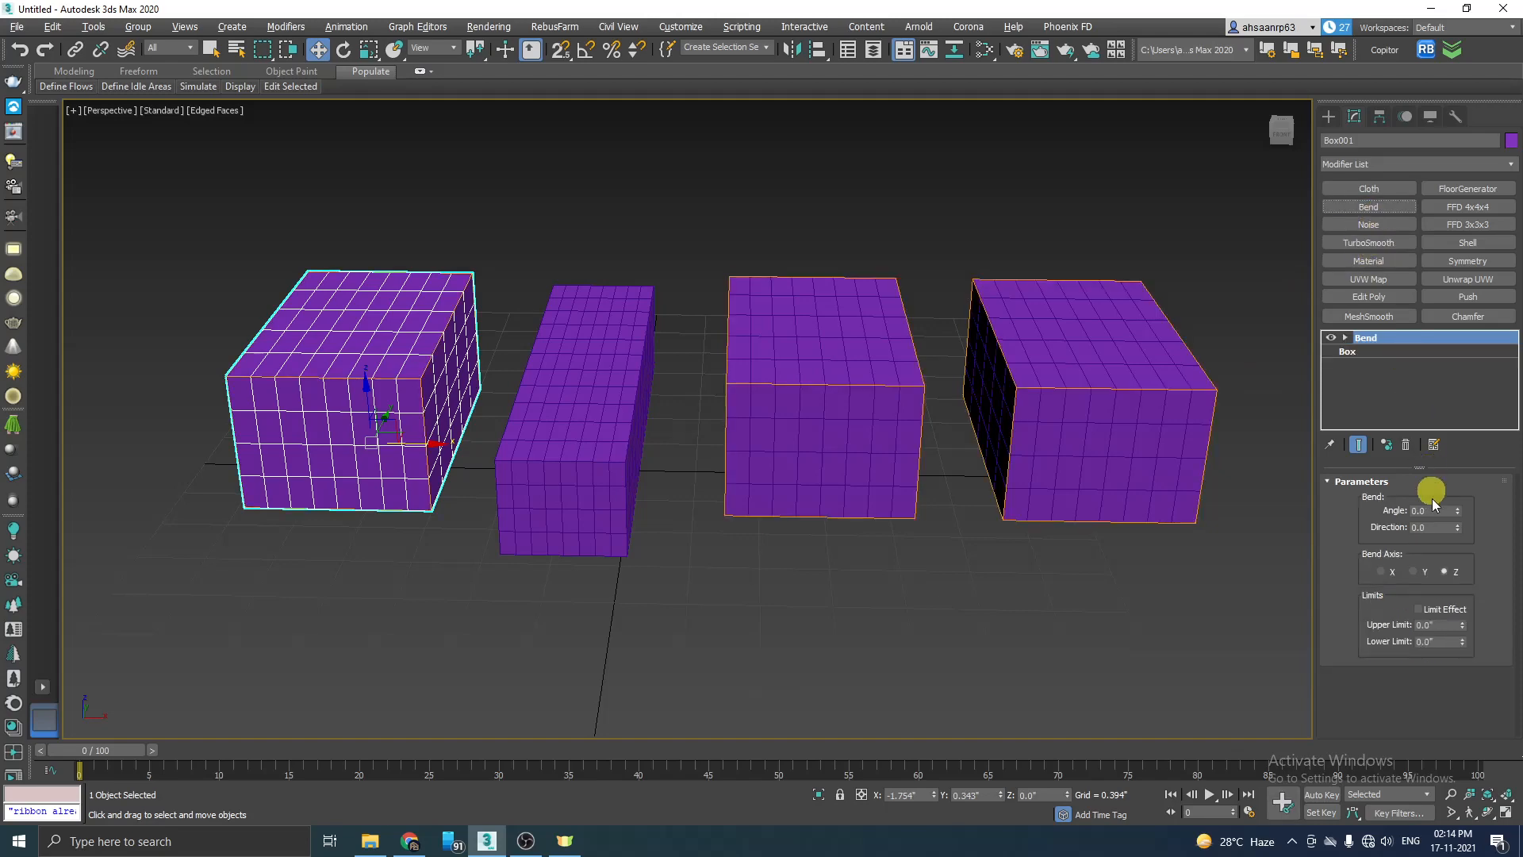
drag(1459, 506, 1468, 449)
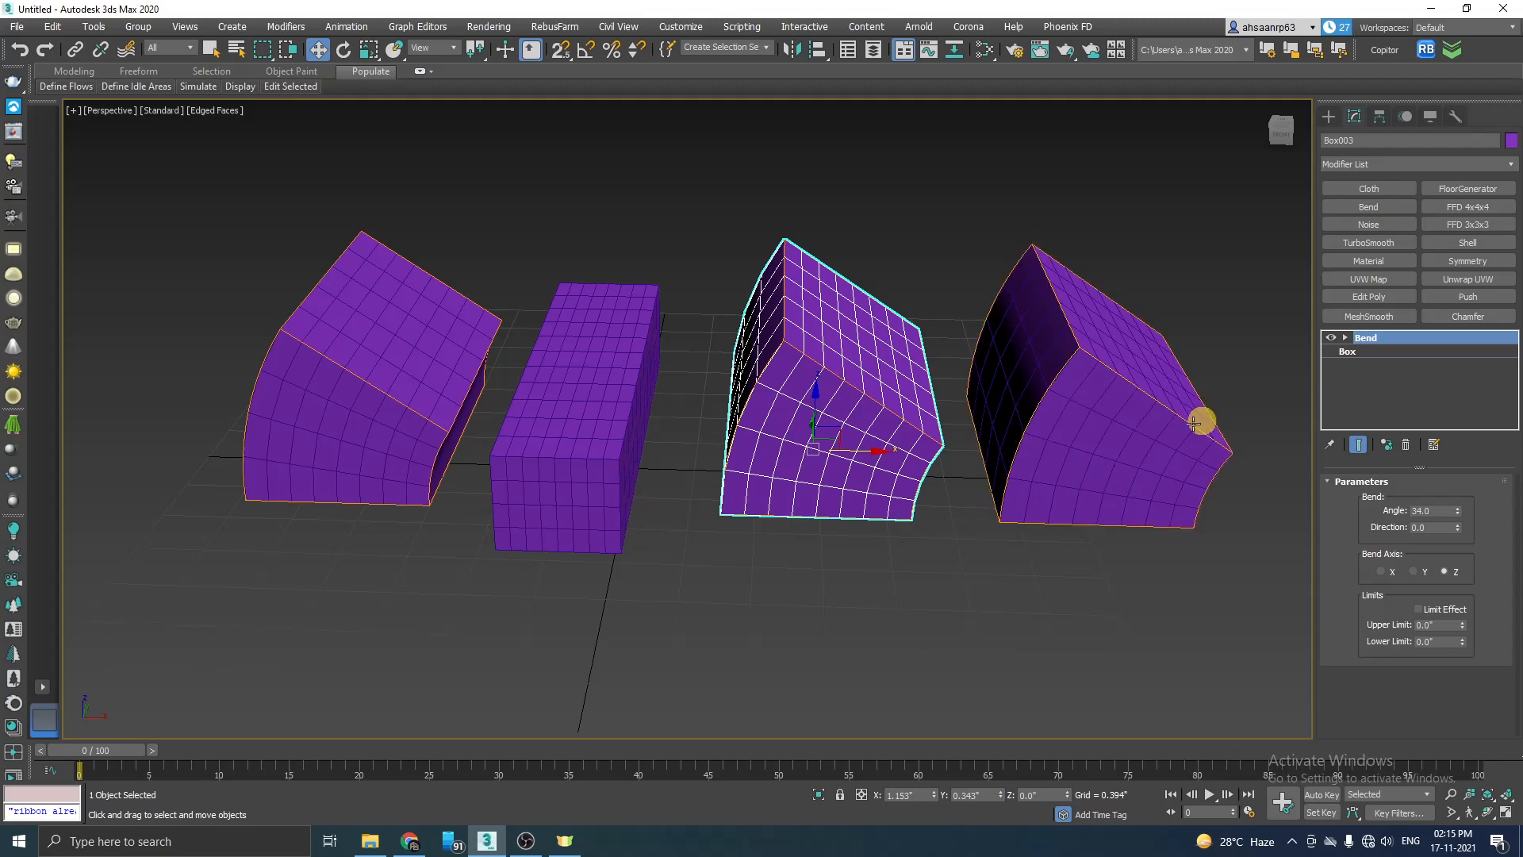
Set the Box length to 2.011" at the base level of the reference clone's modifier stack.
click(1105, 434)
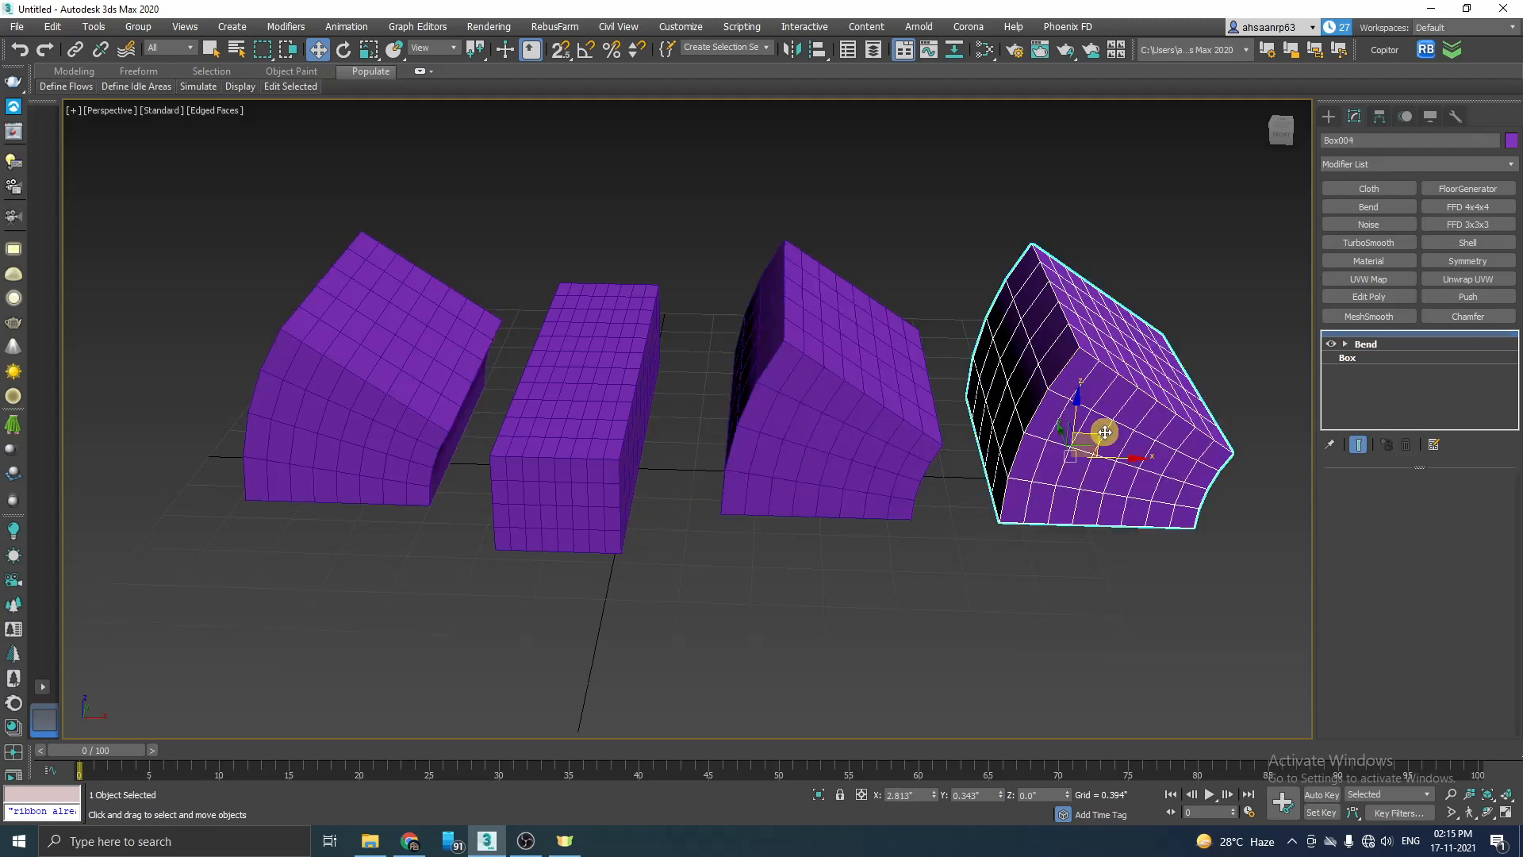
click(1353, 359)
drag(1466, 501, 1467, 490)
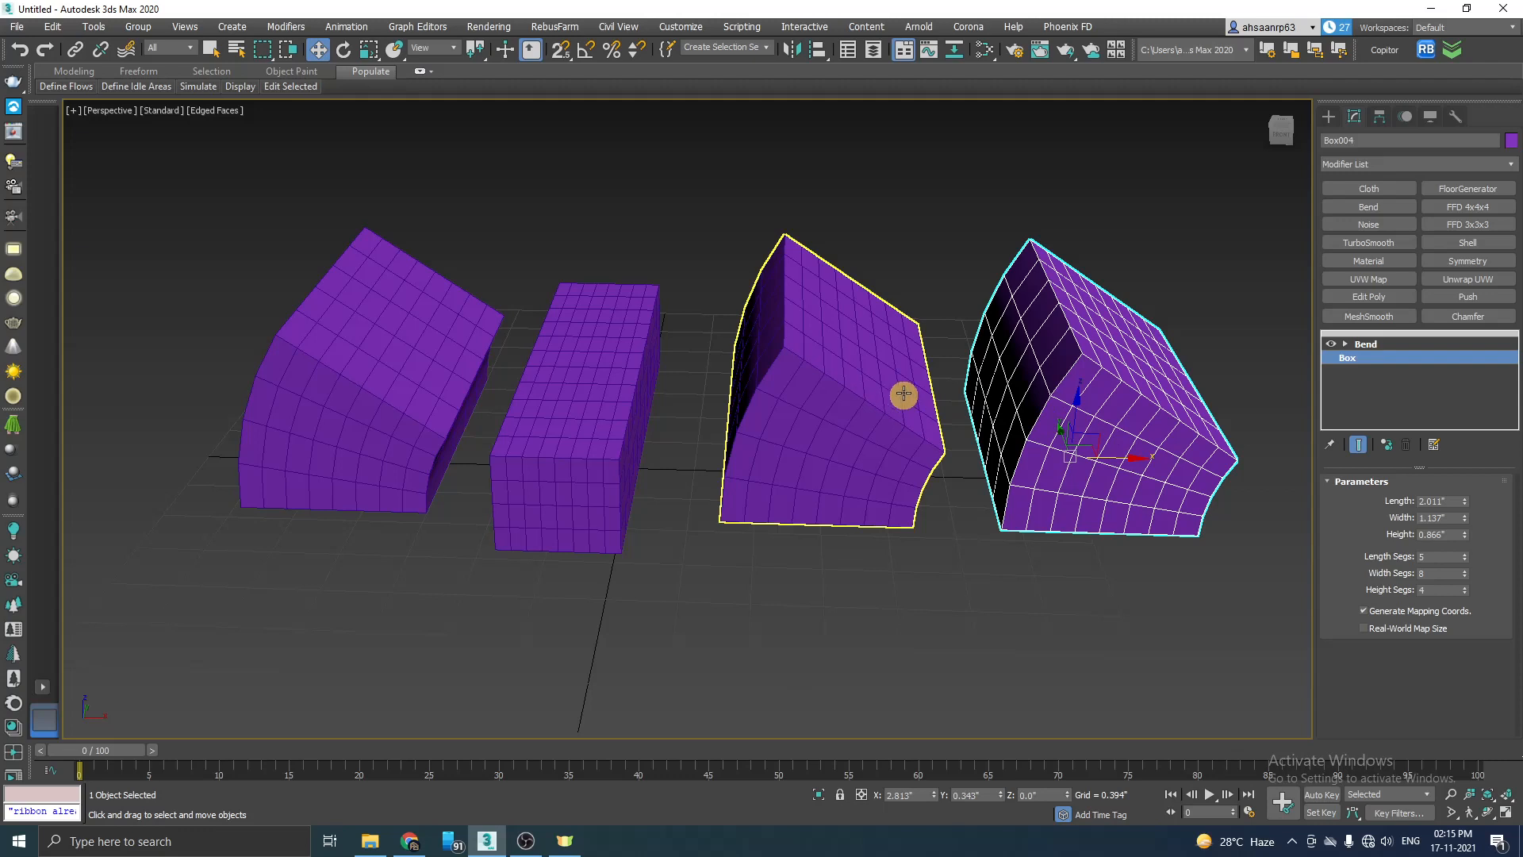
Delete the shared Bend modifier from the reference clone's stack and clear the selection.
click(855, 392)
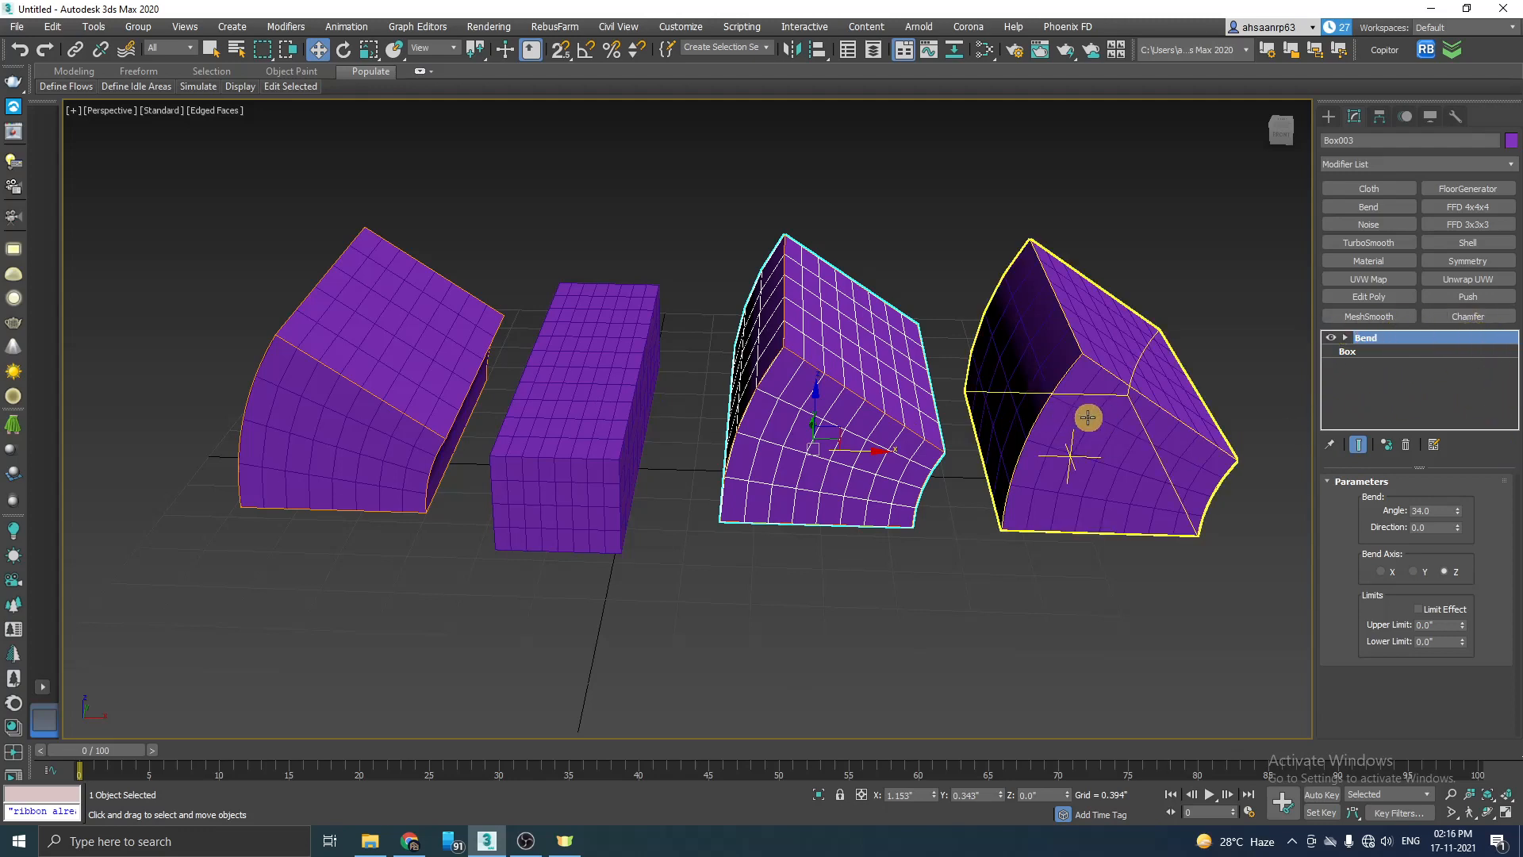
click(1064, 369)
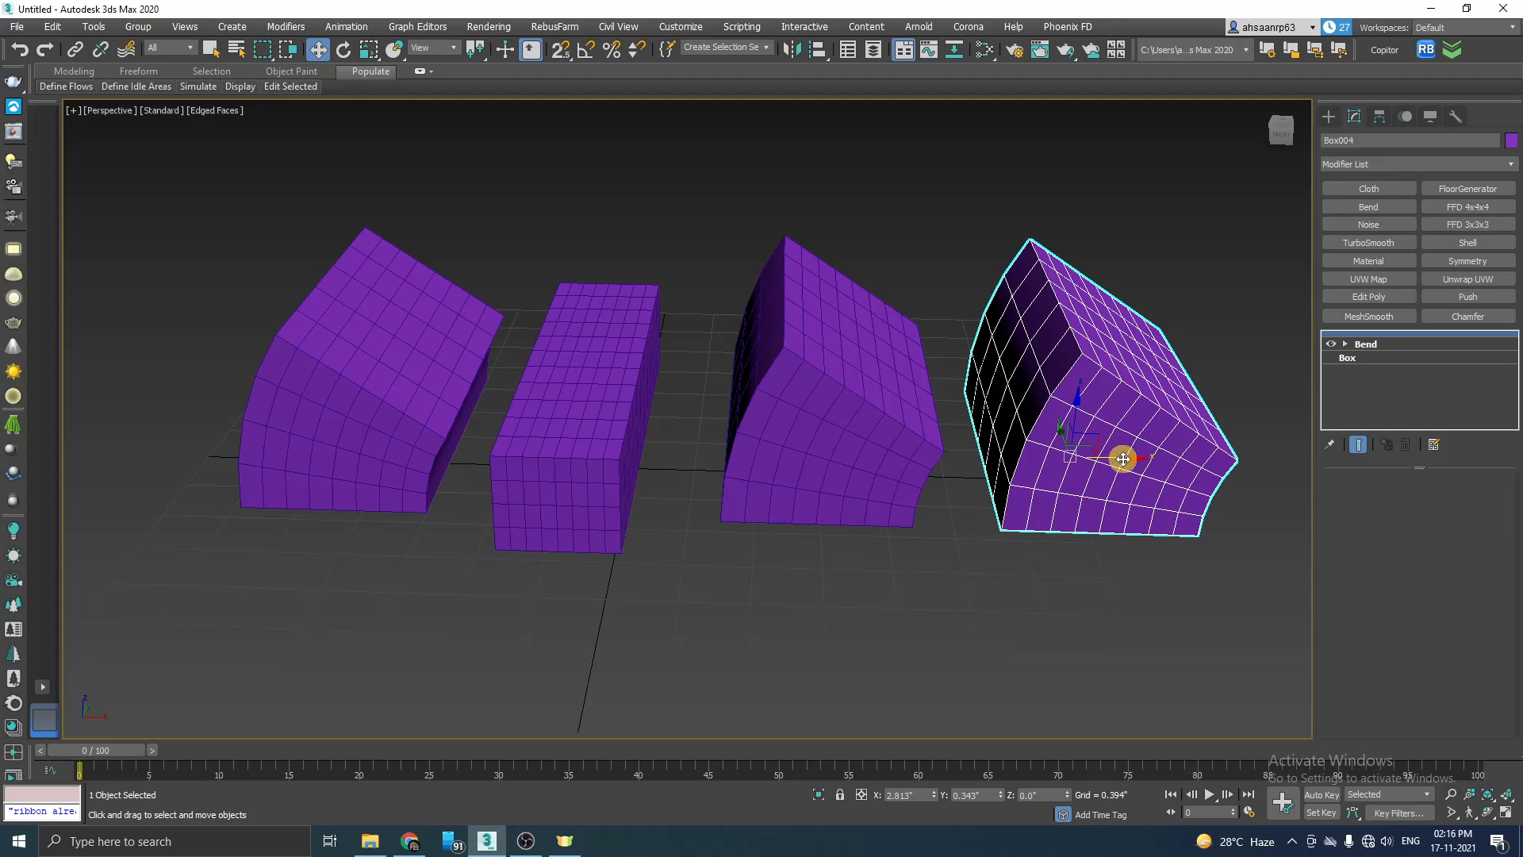
click(1371, 346)
right_click(1372, 345)
click(1382, 371)
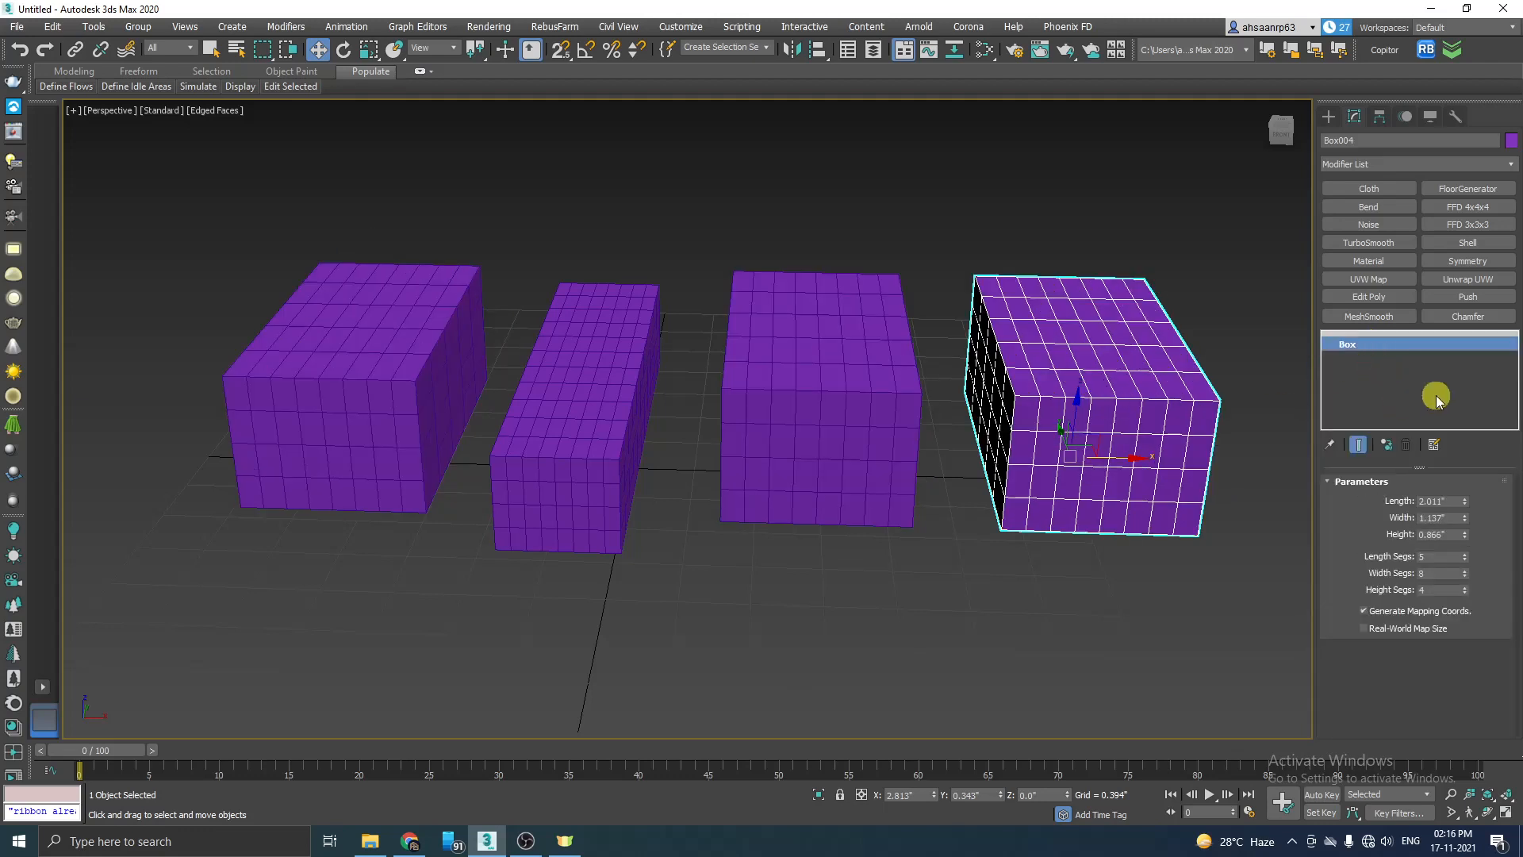
click(1292, 429)
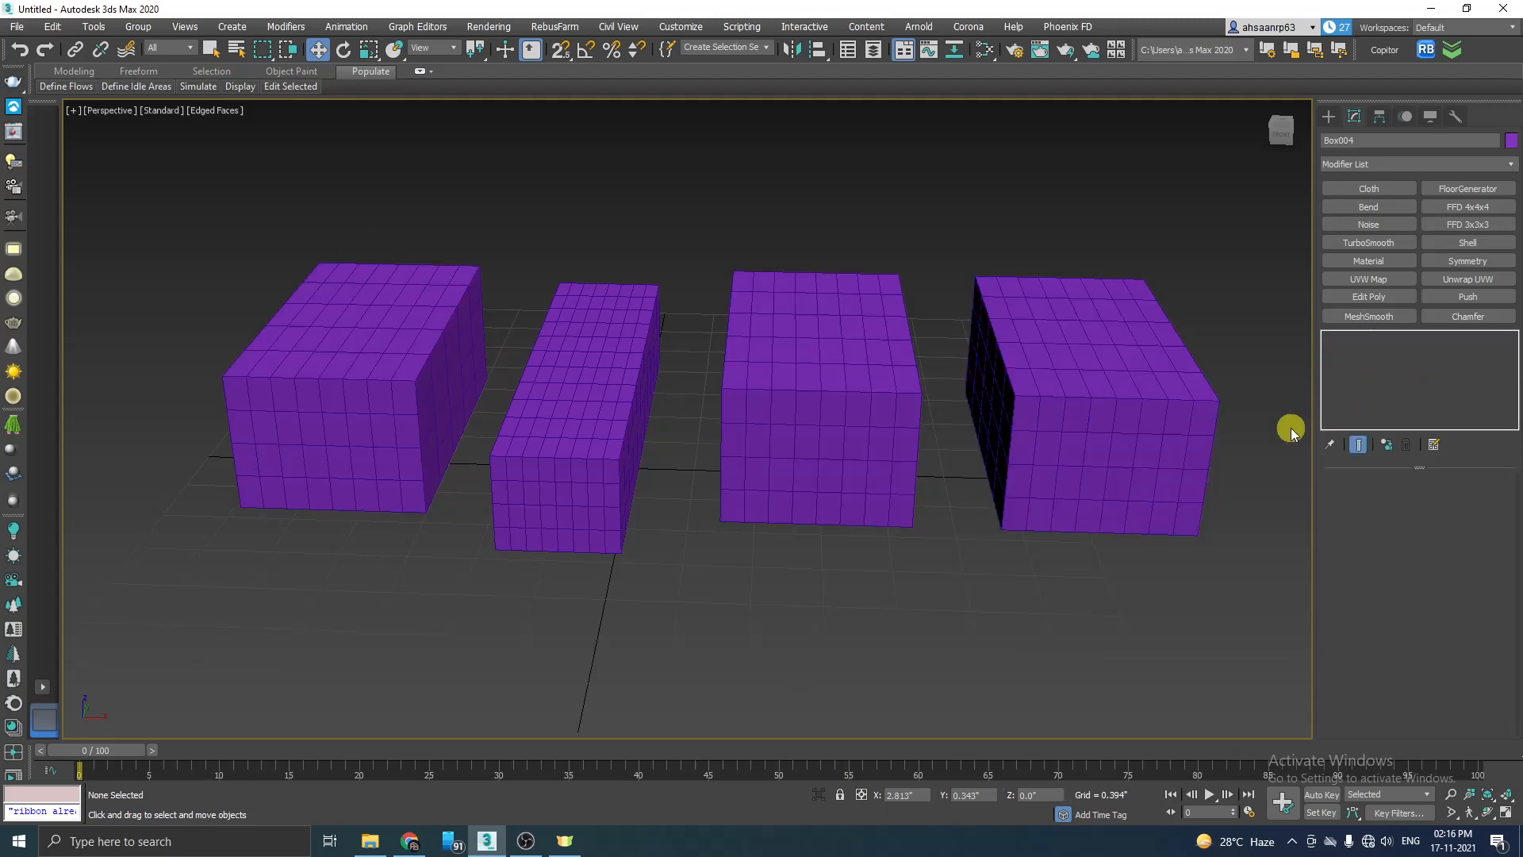
Add a Bend modifier above the dividing line in the reference clone's stack and set its angle to 52.5.
click(1051, 391)
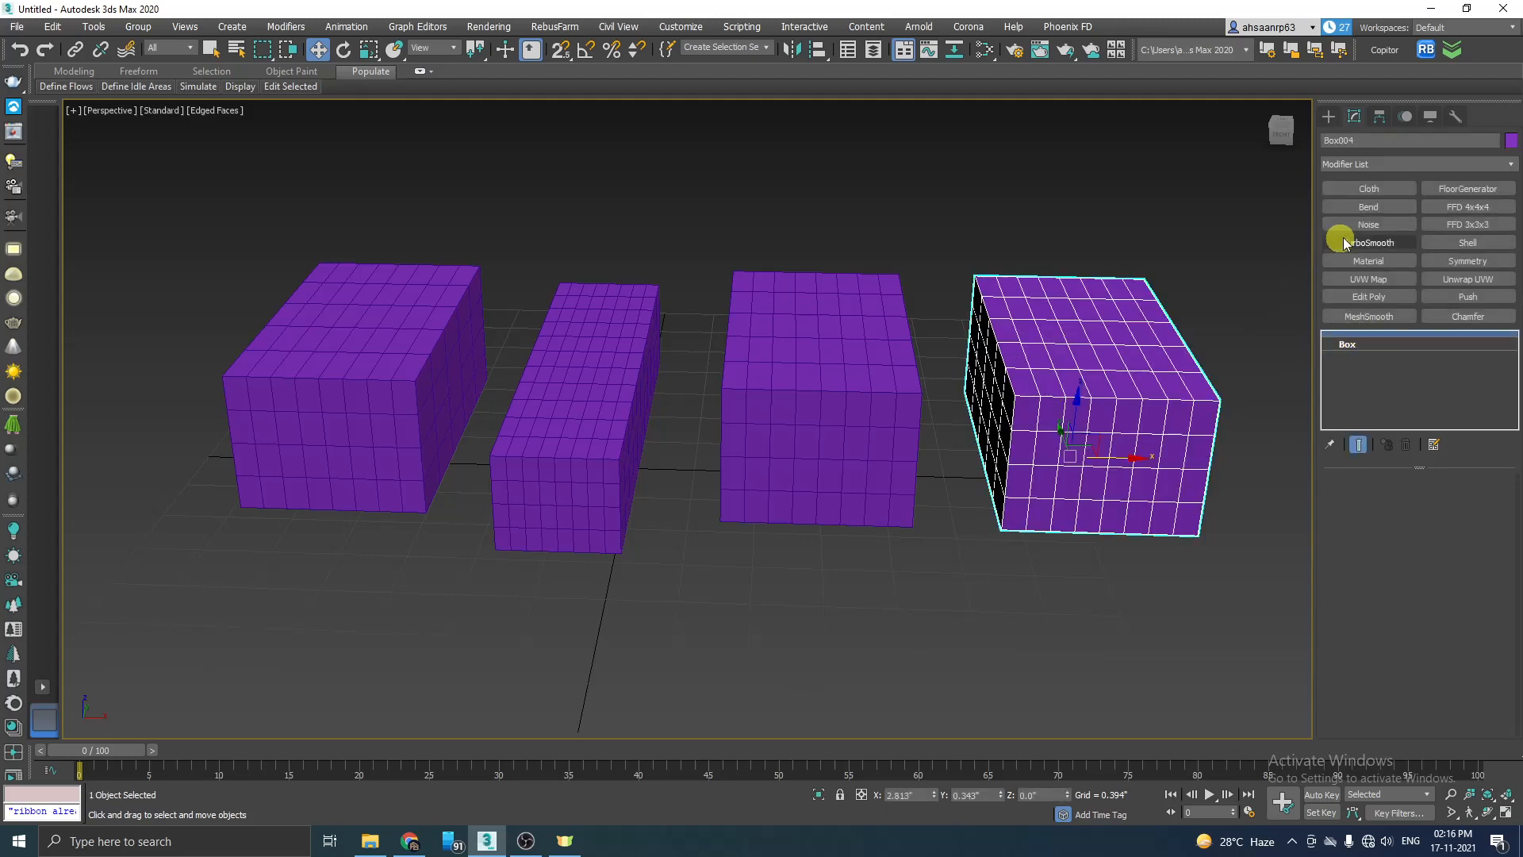
click(1380, 210)
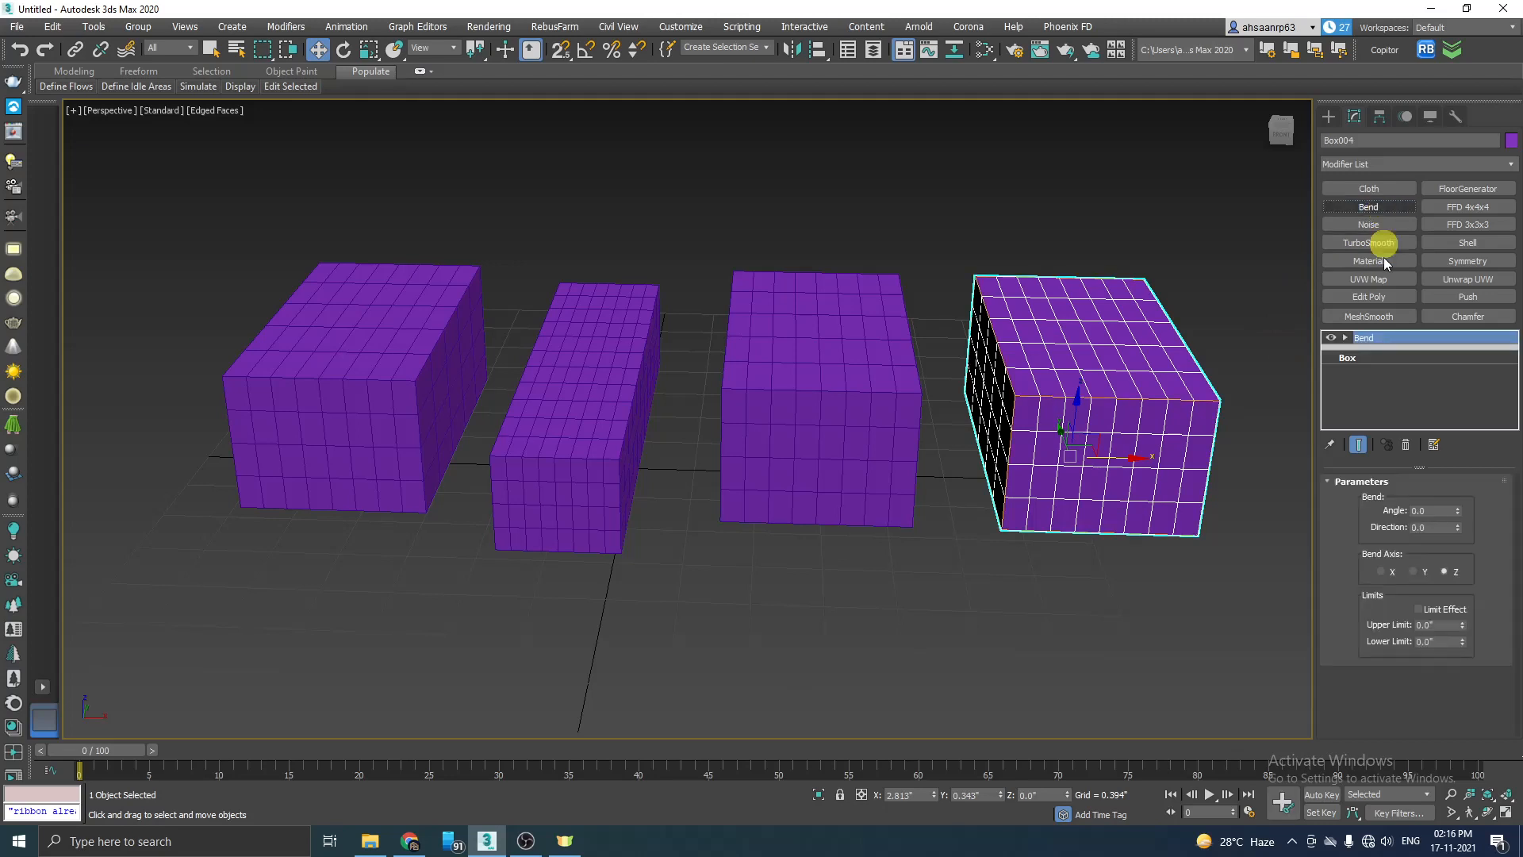
click(1375, 337)
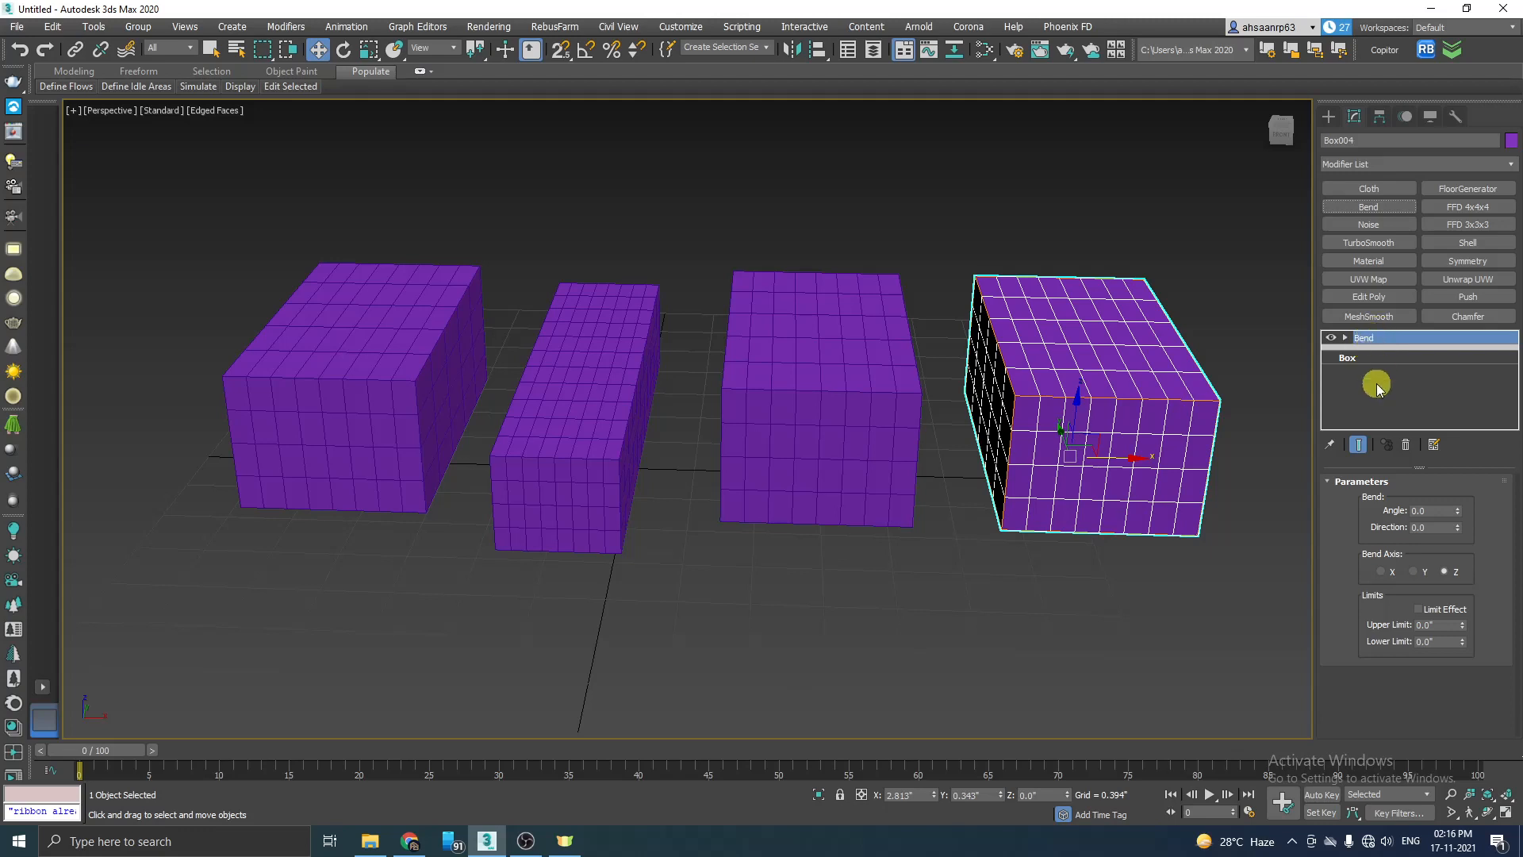
drag(1462, 511, 1491, 427)
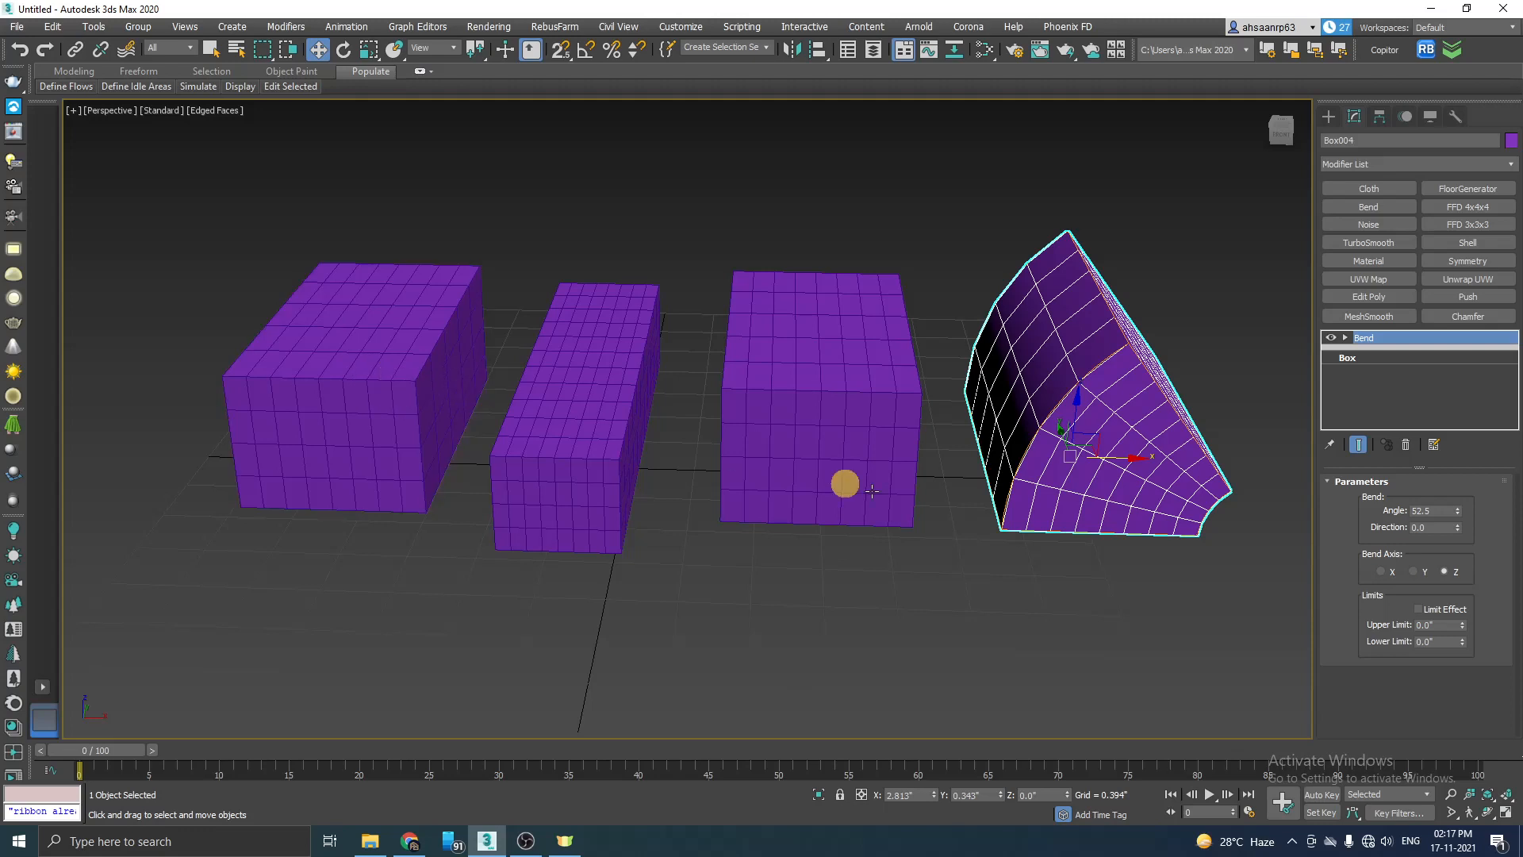
Move the reference clone's Bend modifier below the dividing line in its stack, and return it above the line.
click(1368, 340)
drag(1369, 338, 394, 475)
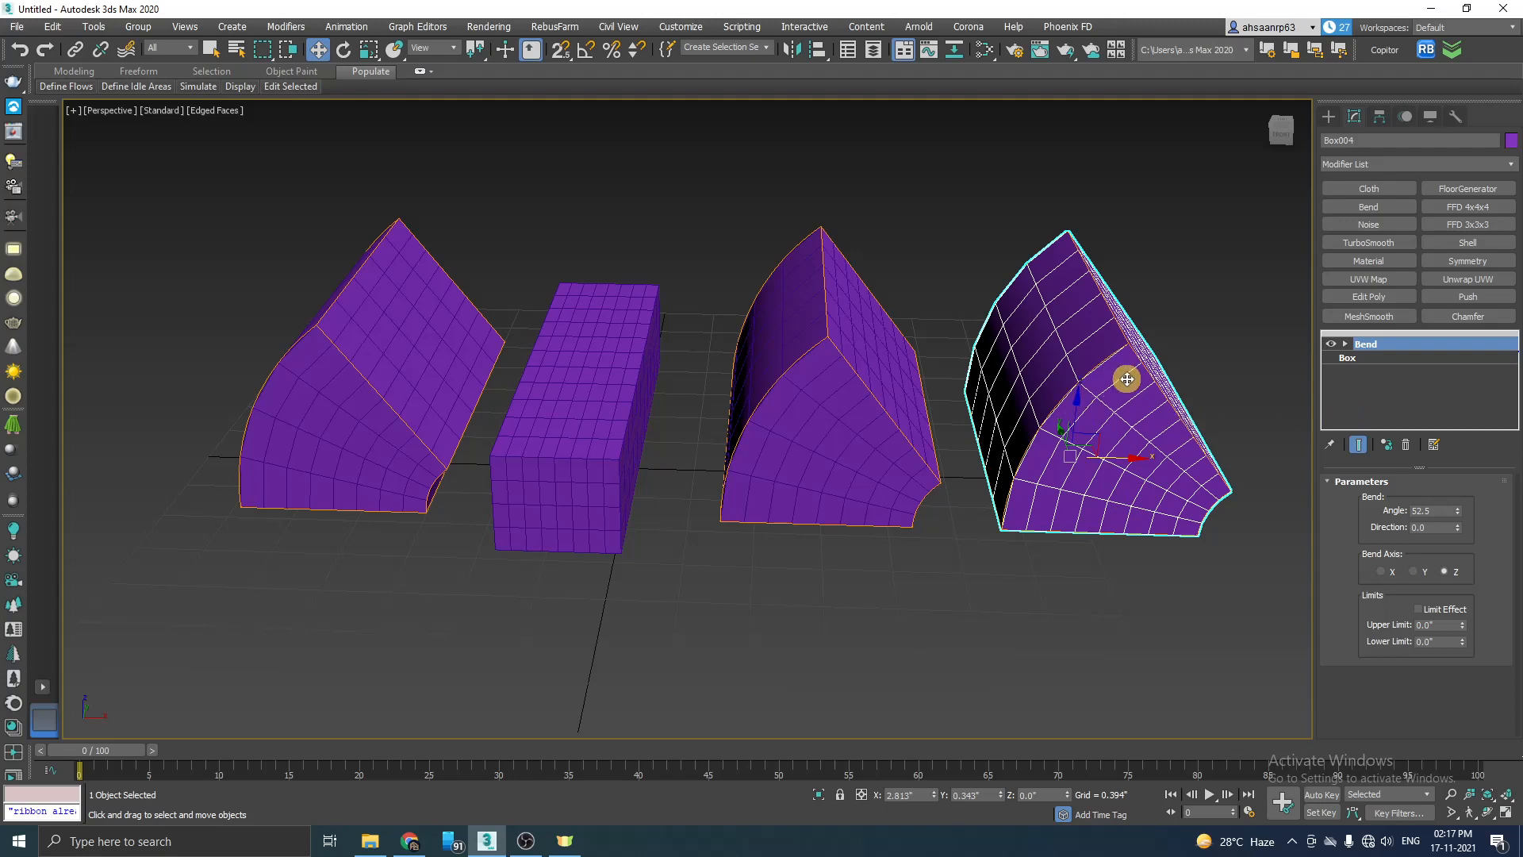
drag(1364, 345, 1366, 336)
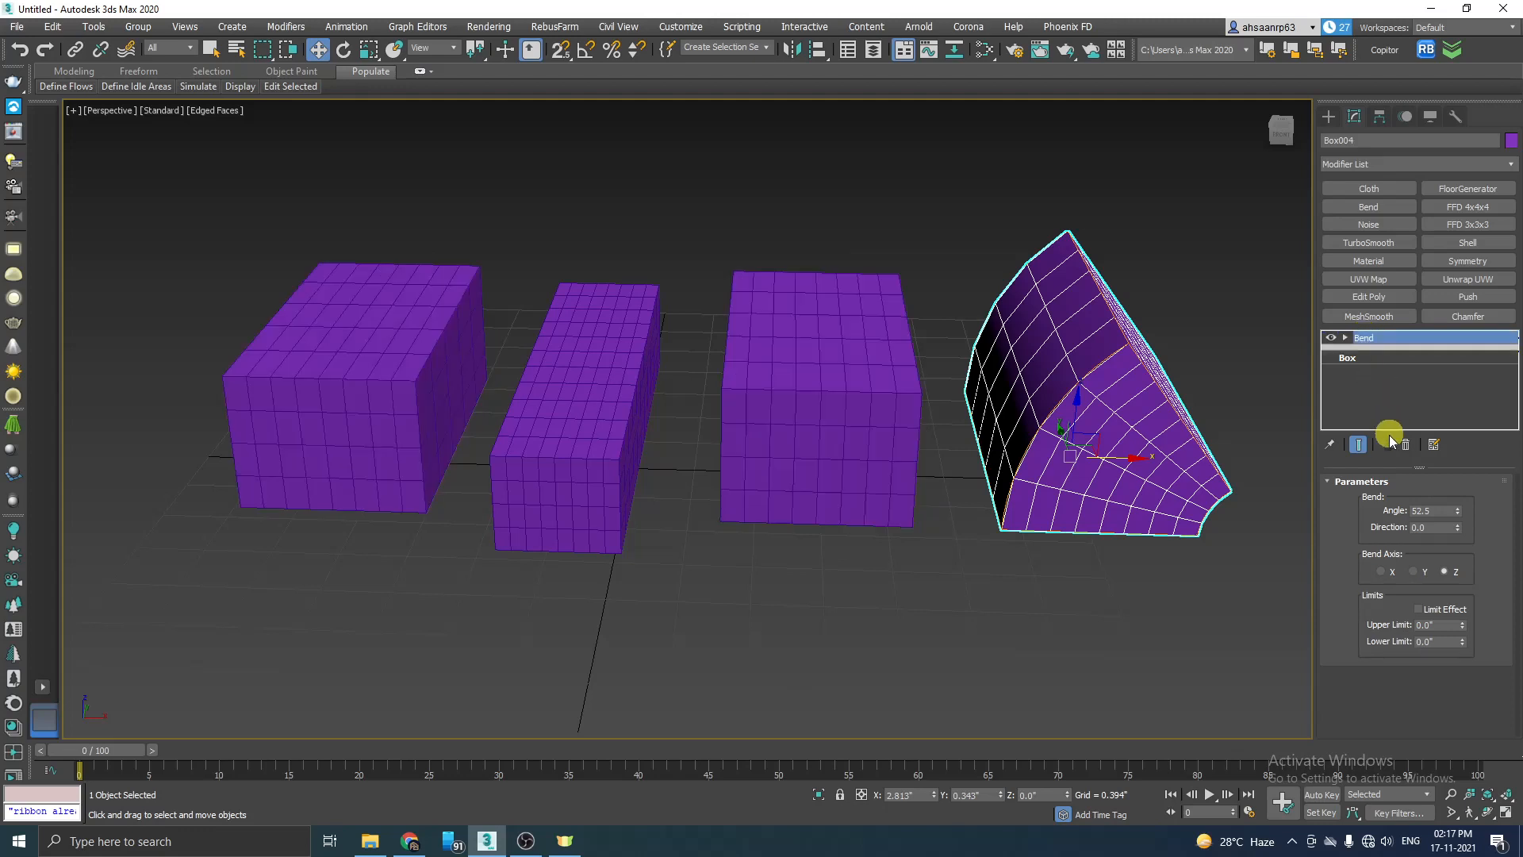